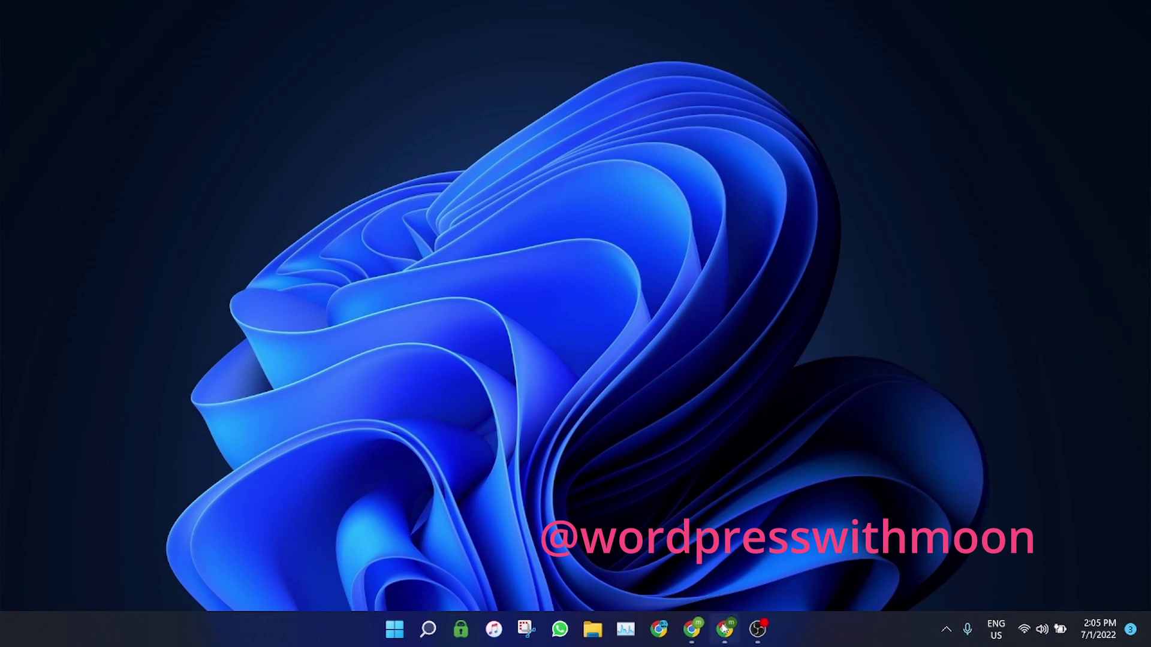
Restore the Chrome window showing the Draw Plants WordPress dashboard from the taskbar
mouse_move(724, 628)
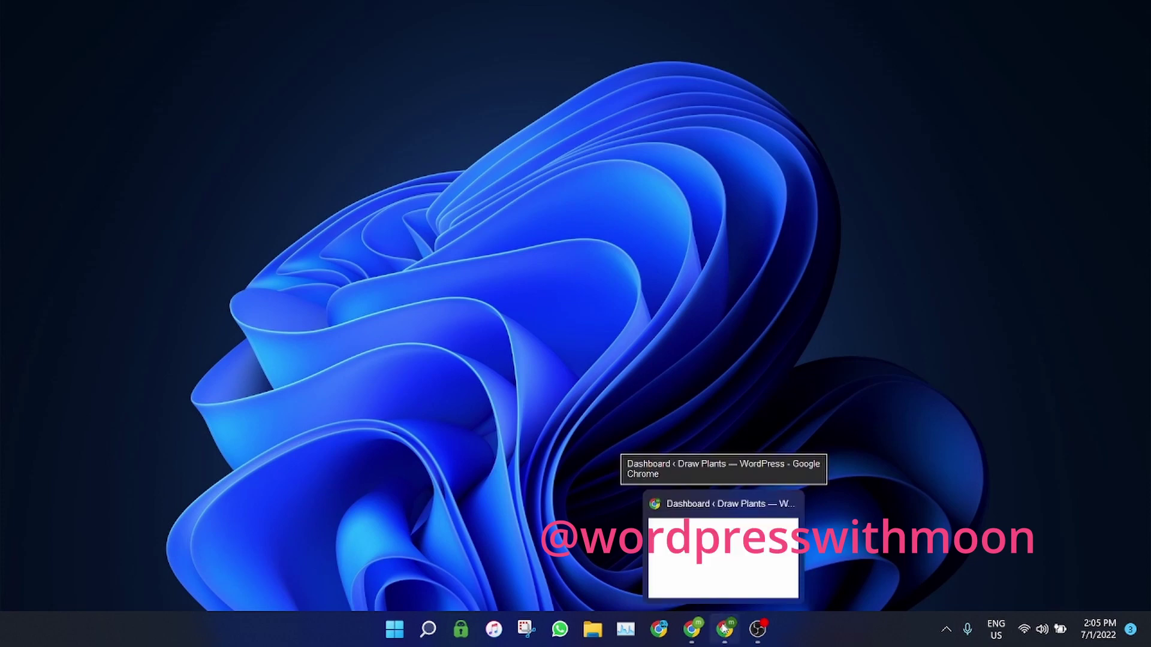
left_click(724, 628)
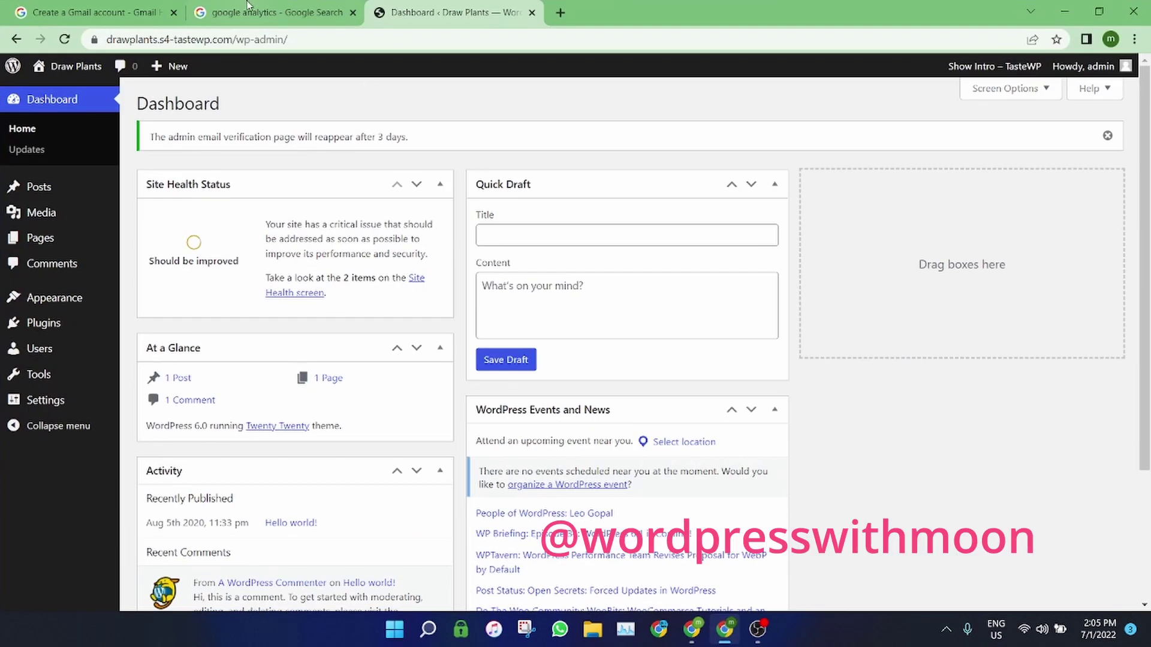
Switch to the YouTube channel videos window, select the channel name, then minimise the browser
left_click(714, 644)
left_click(691, 628)
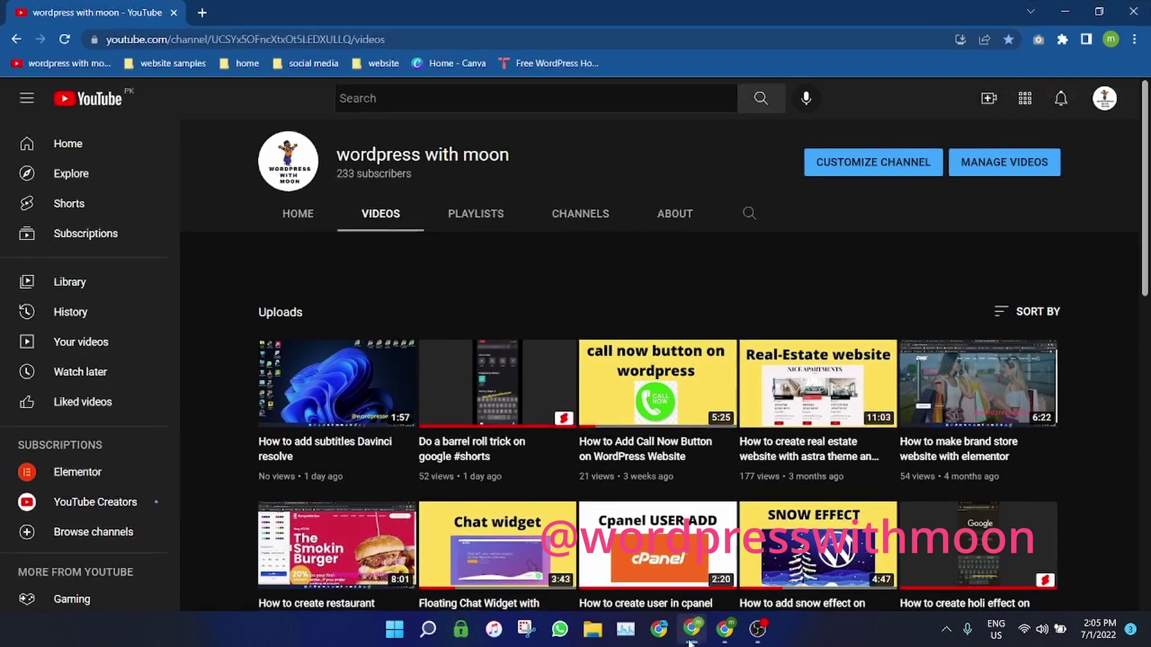
triple_click(393, 153)
left_click_drag(512, 156, 339, 156)
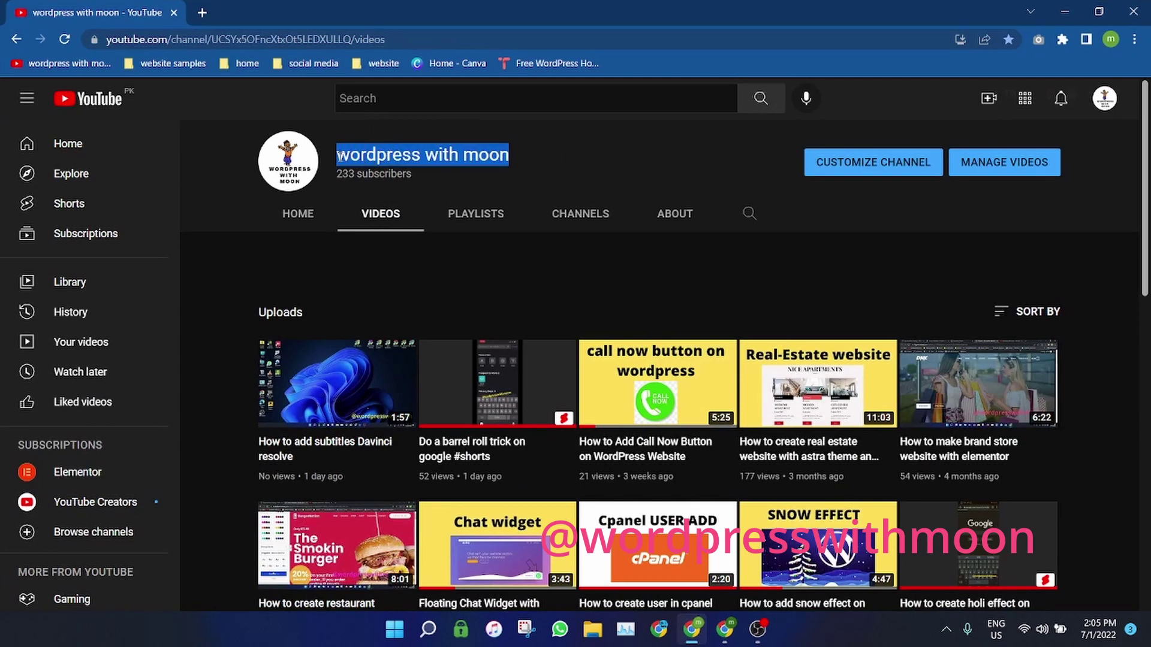
left_click(1053, 7)
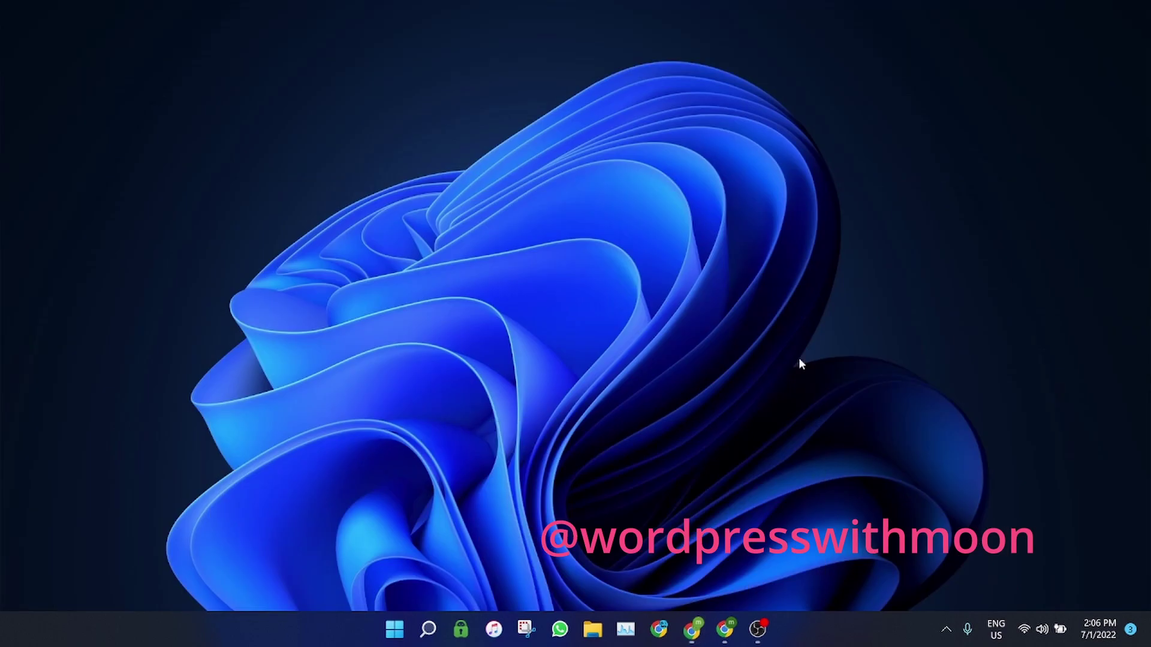
Dismiss the admin email verification notice and open Google Analytics from the search results tab
left_click(720, 640)
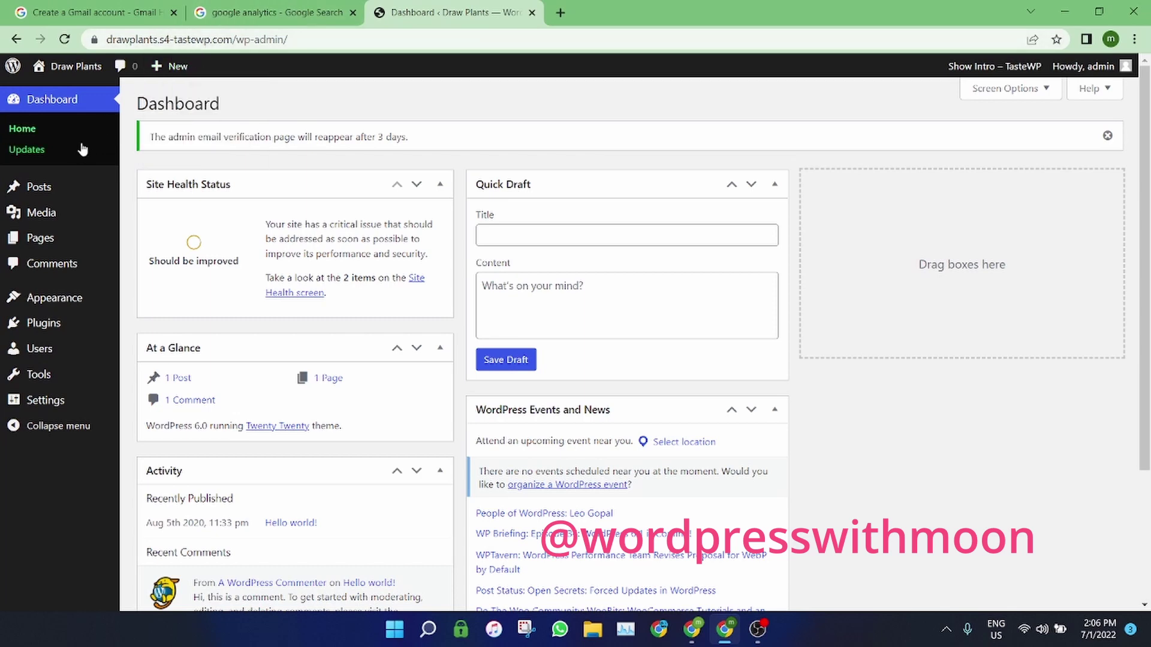
scroll(959, 117, "down", 4)
scroll(869, 120, "up", 4)
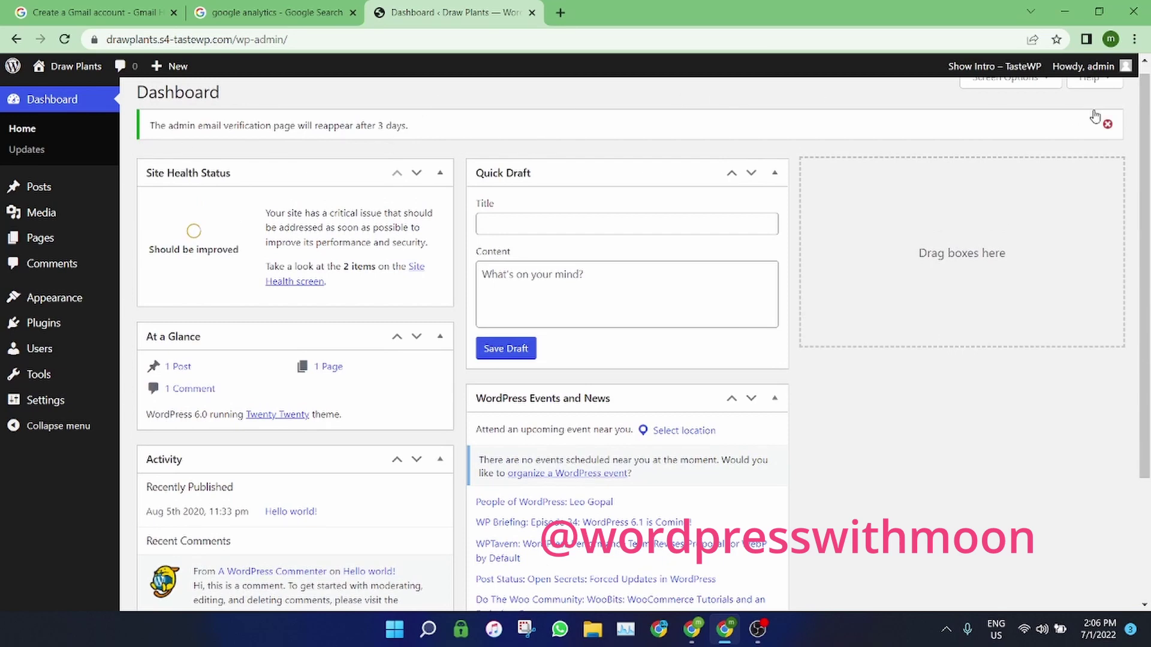
left_click(1107, 124)
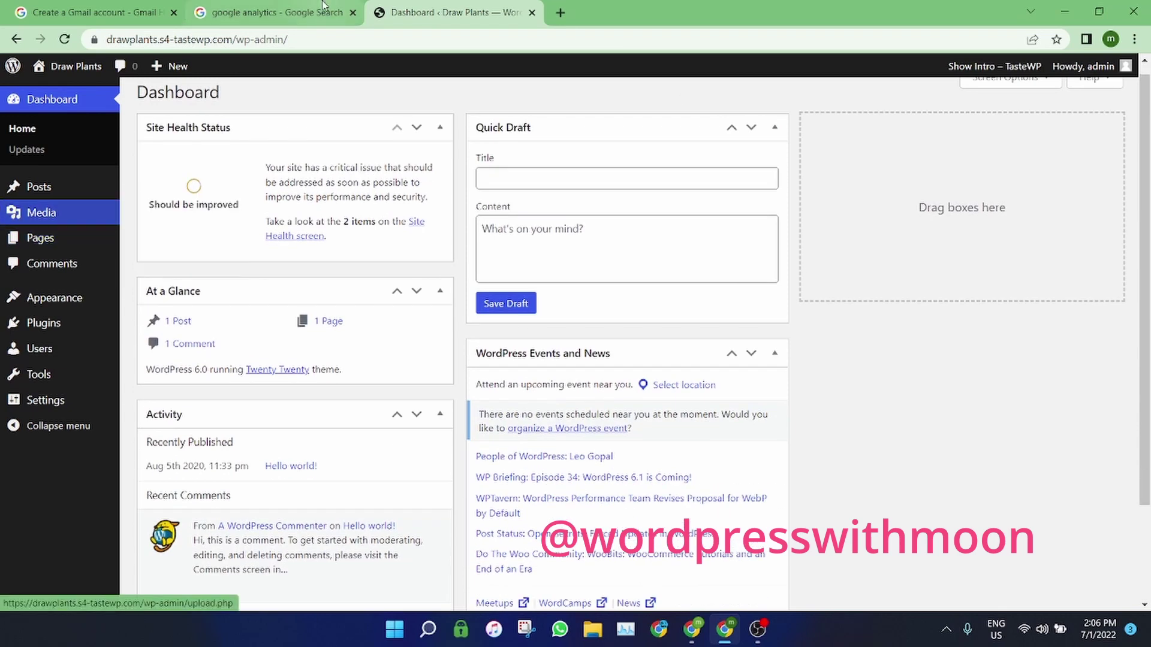
left_click(322, 6)
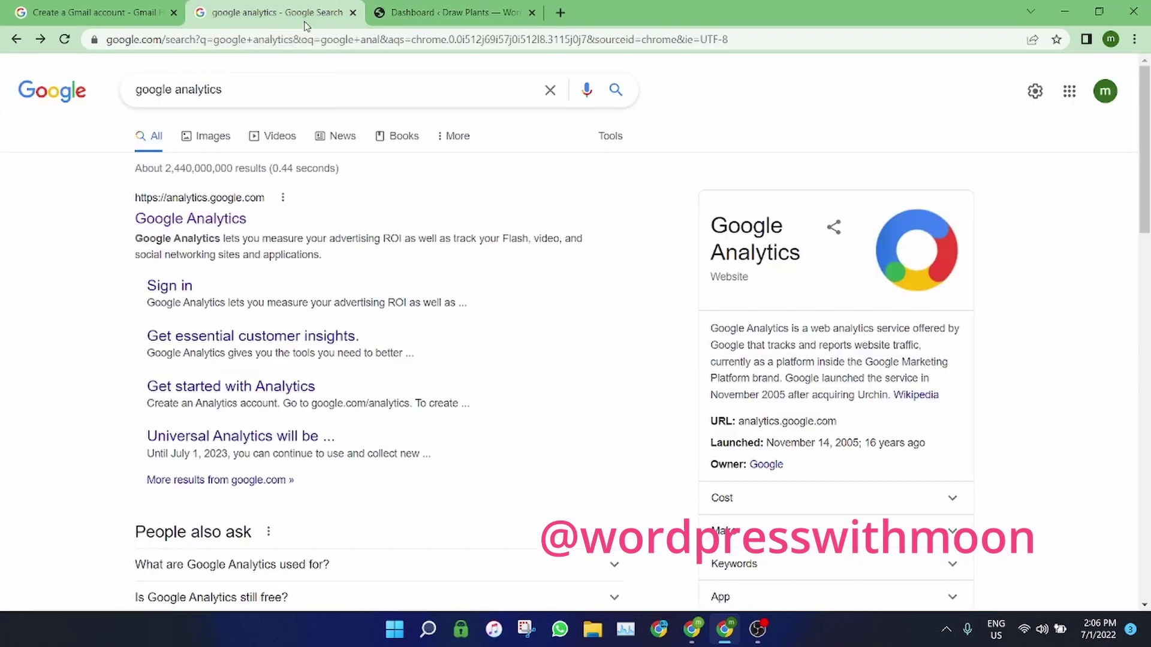
left_click(227, 223)
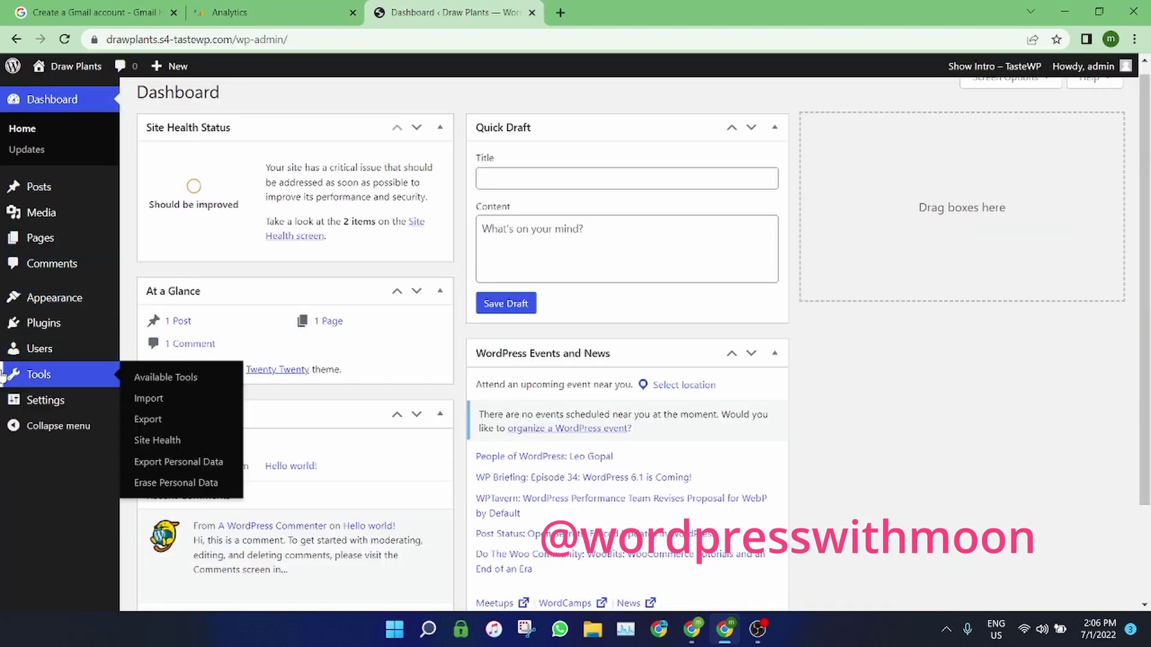
Search the plugin directory for 'google' and install Site Kit by Google
left_click(53, 331)
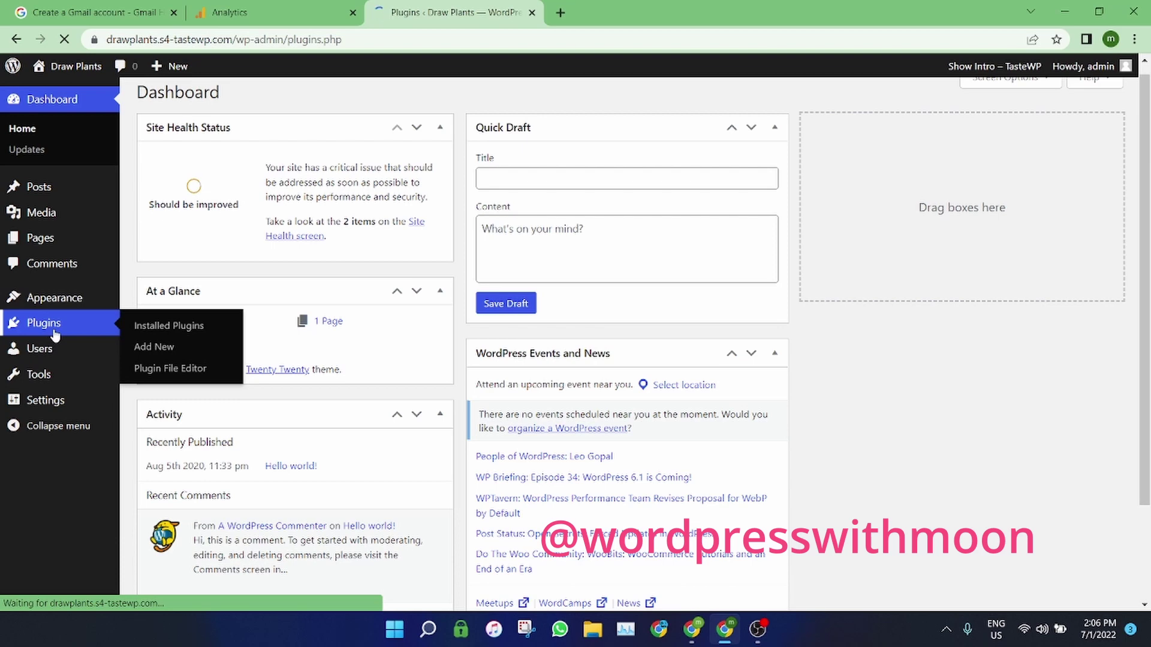
left_click(264, 12)
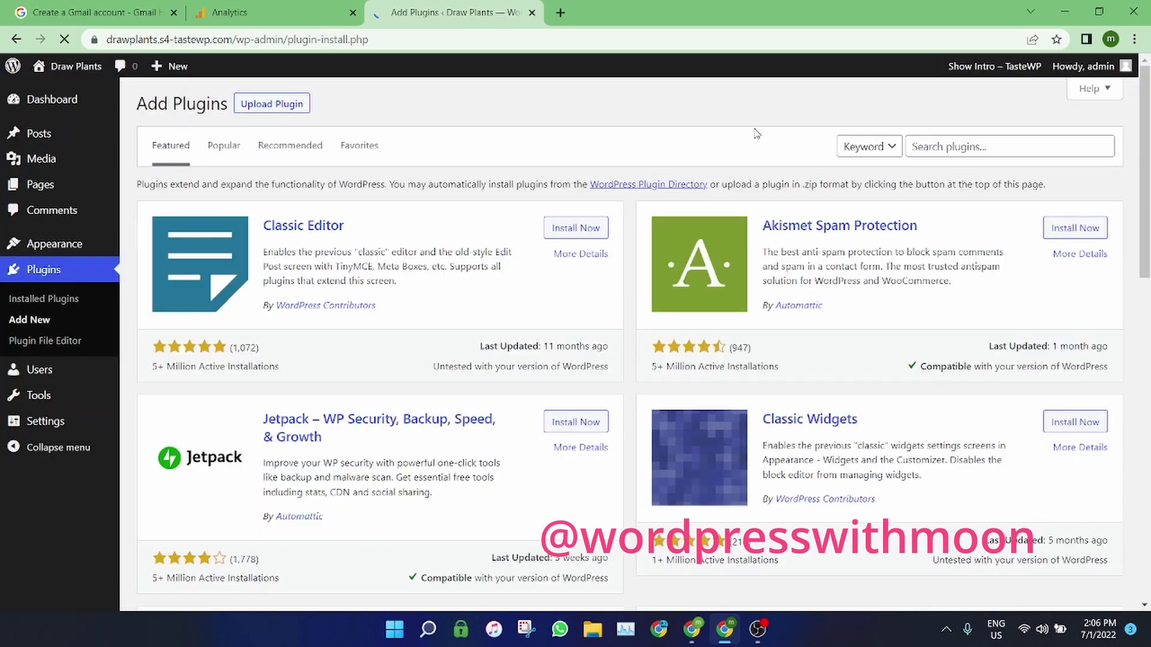
left_click(955, 148)
type("s")
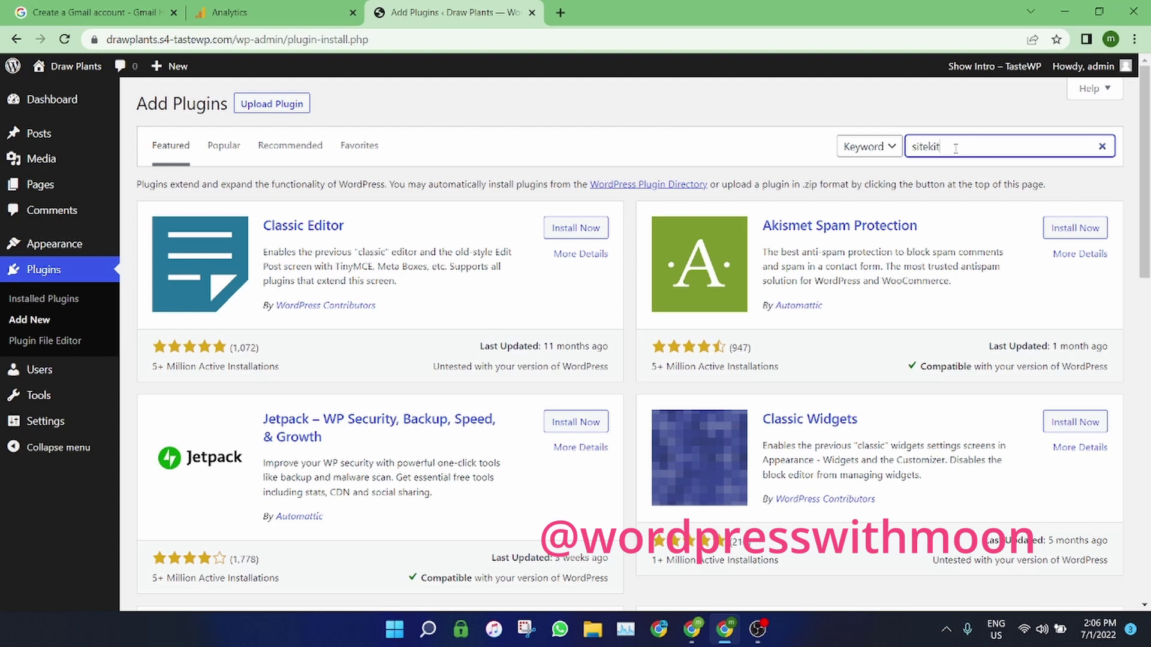
type("itekit")
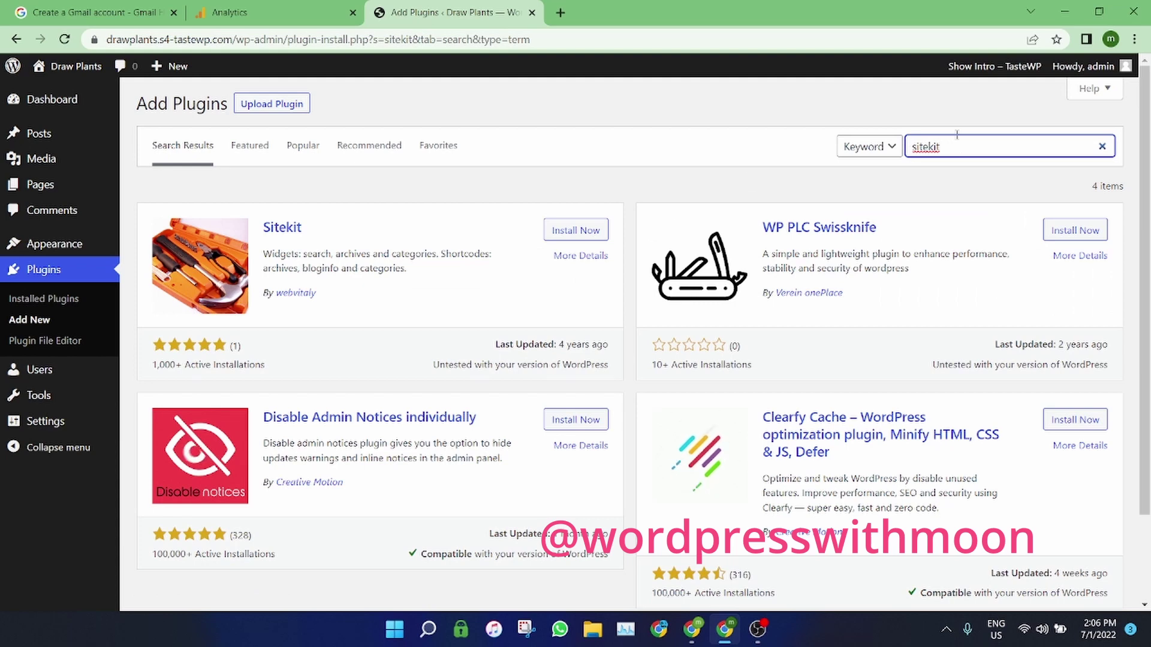
key("BackSpace")
key("BackSpace")
key("BackSpace")
key("BackSpace")
key("BackSpace")
key("BackSpace")
key("BackSpace")
type("google")
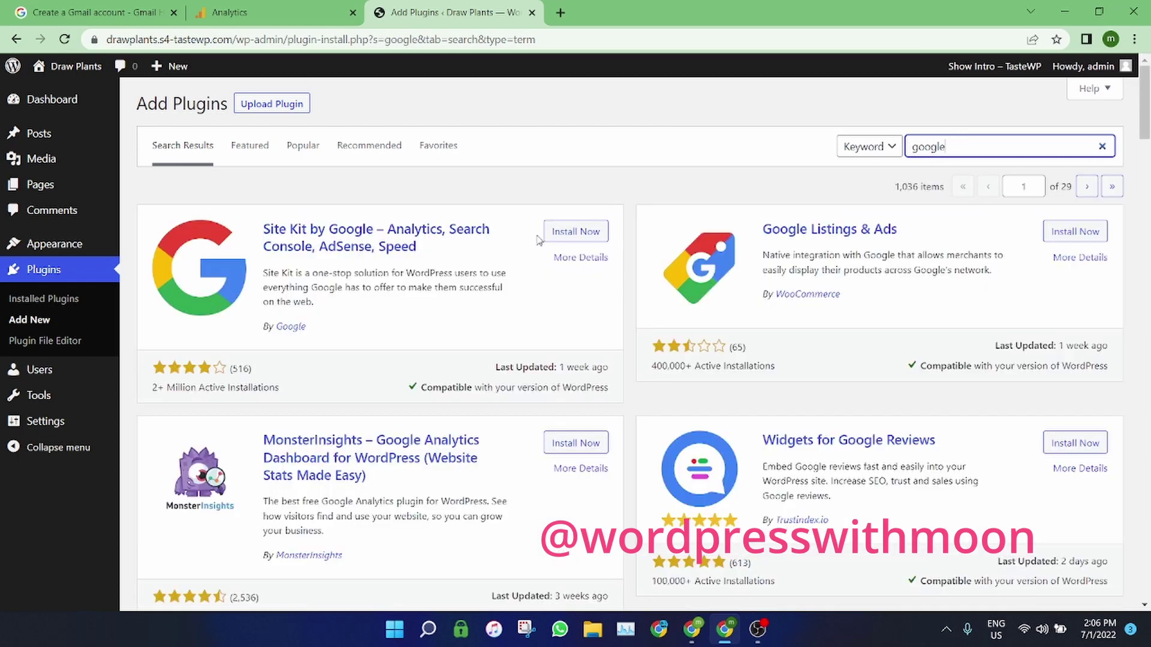
left_click(564, 238)
left_click(564, 238)
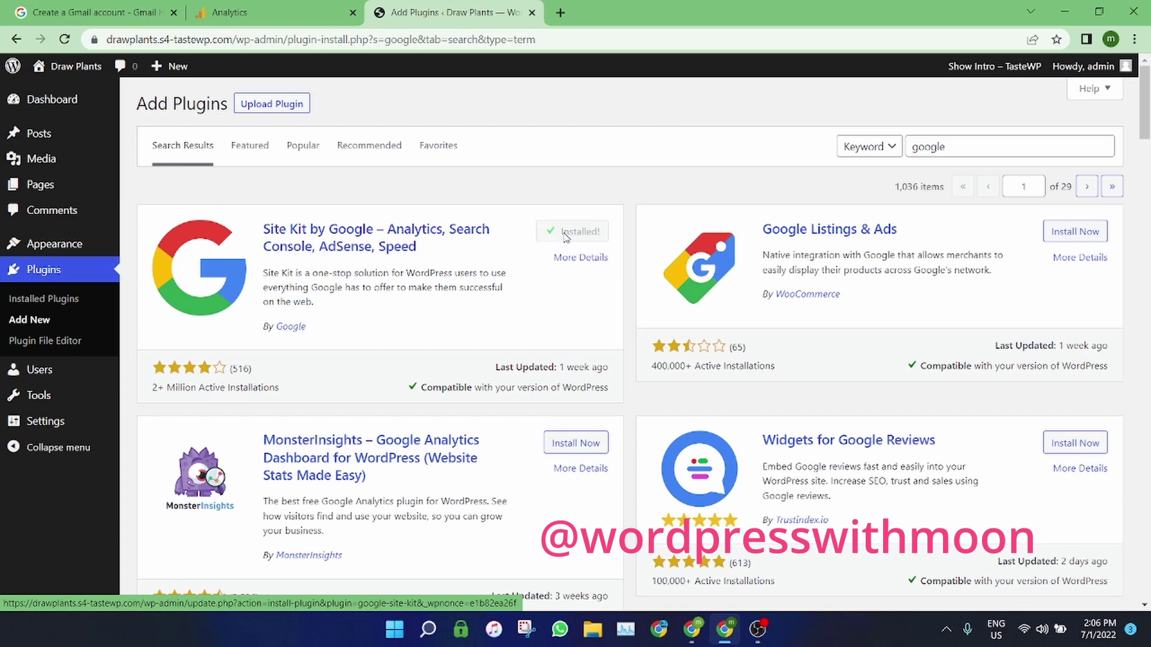
Activate Site Kit, opt into Google Analytics and anonymous usage sharing, and sign in with Google
left_click(582, 234)
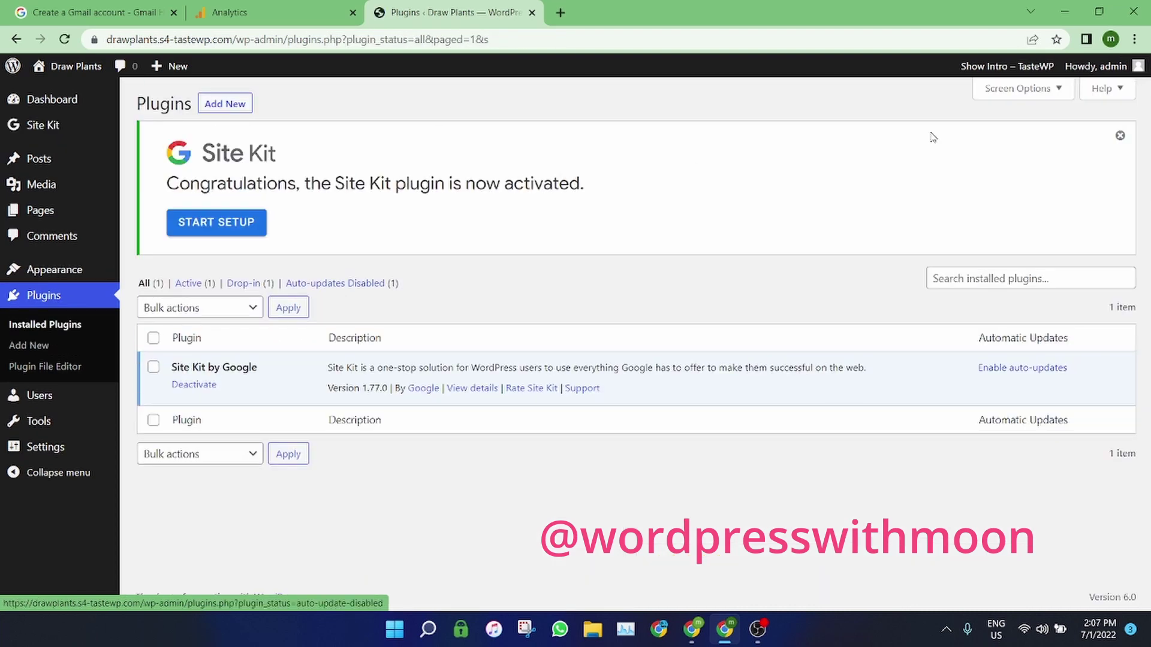
left_click(214, 233)
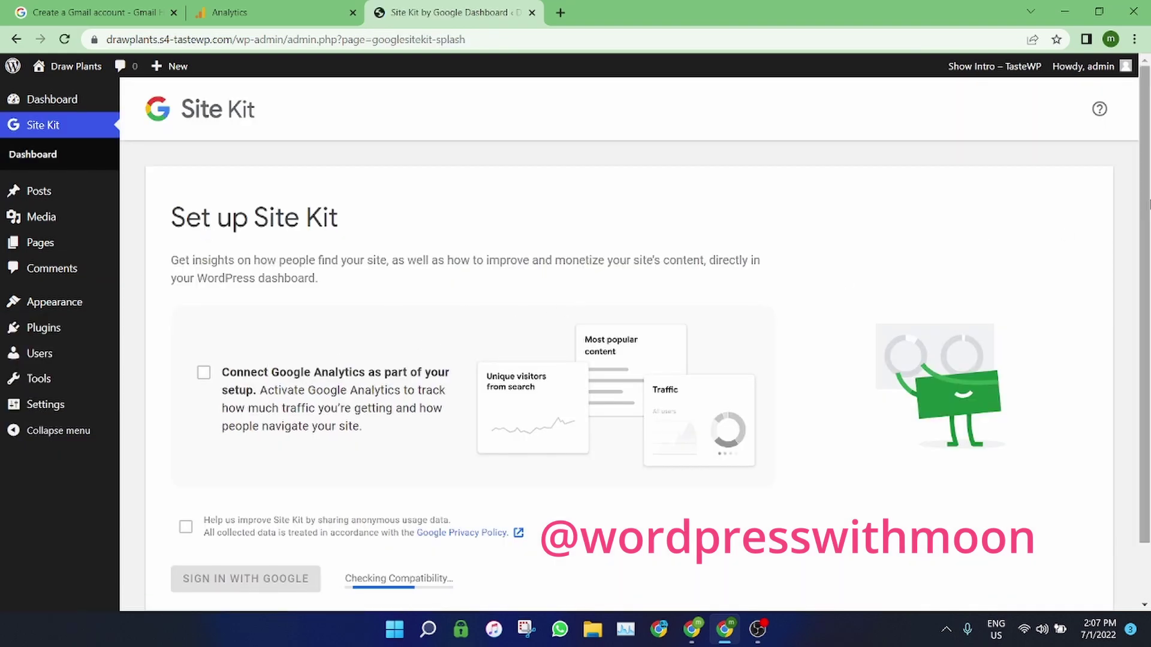
scroll(1109, 290, "down", 1)
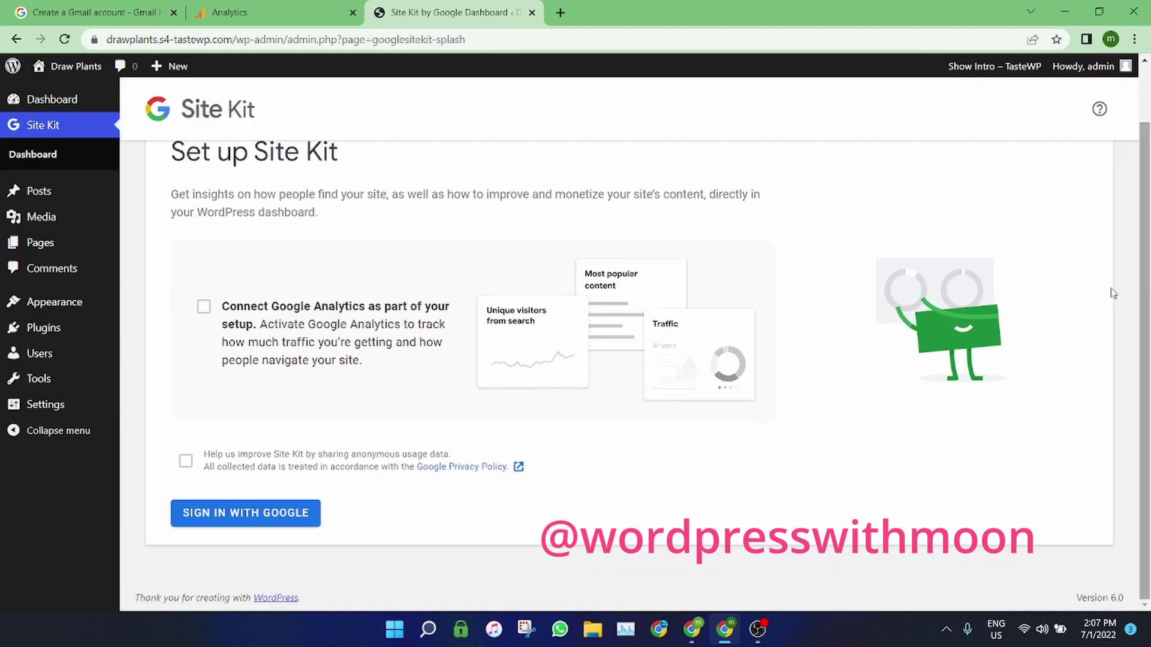
left_click(204, 307)
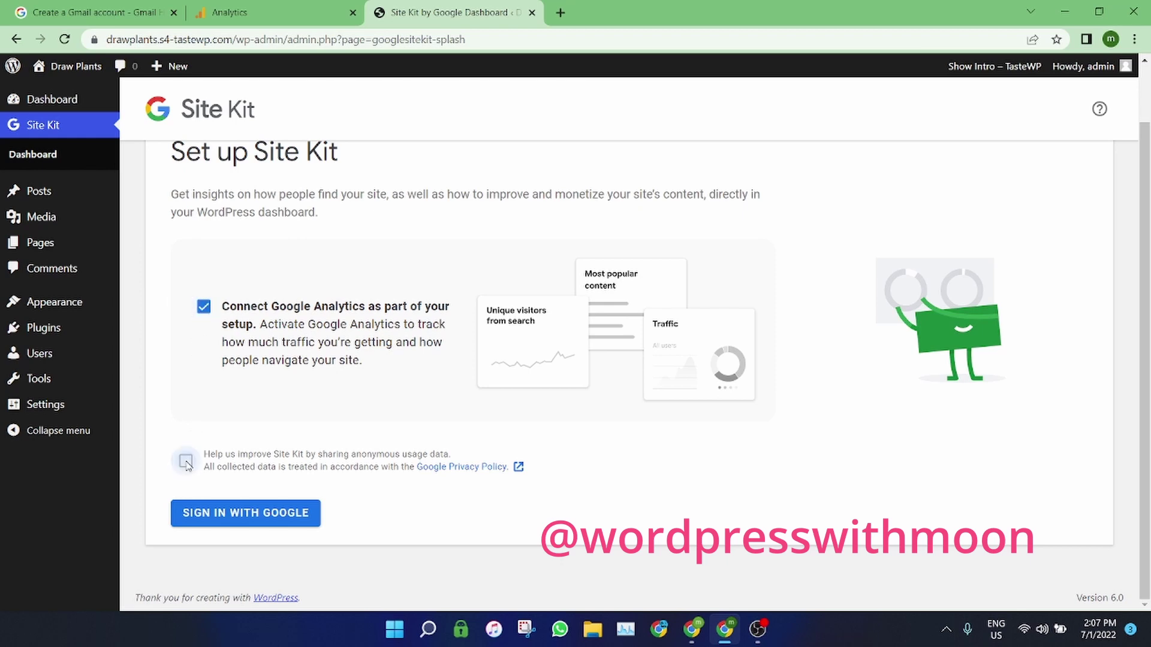
left_click(186, 461)
left_click(228, 516)
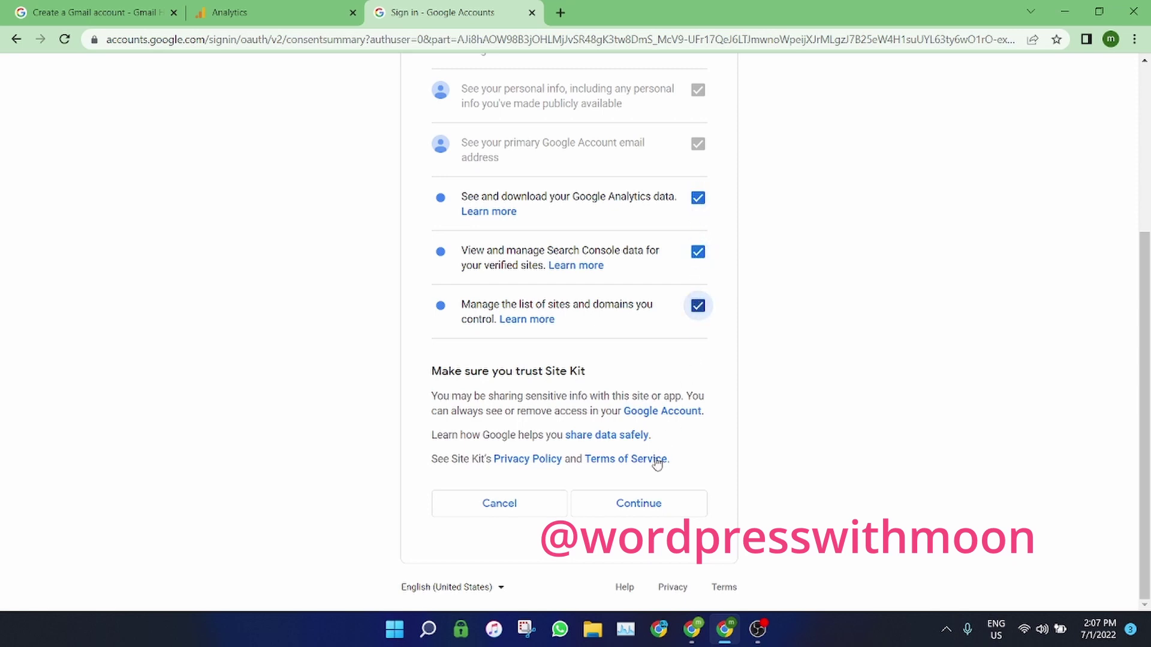
Grant Site Kit the requested Analytics and Search Console access on the Google consent screen
left_click(638, 504)
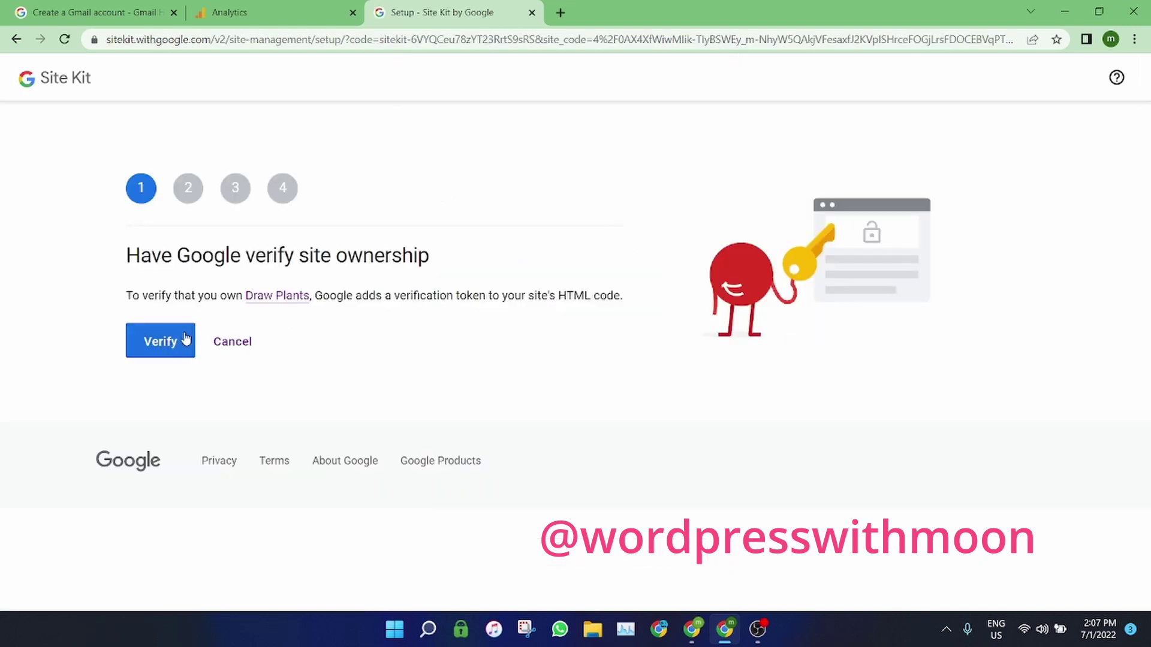
Verify Draw Plants ownership, allow dashboard metrics, set up Search Console, and proceed to Analytics
left_click(171, 345)
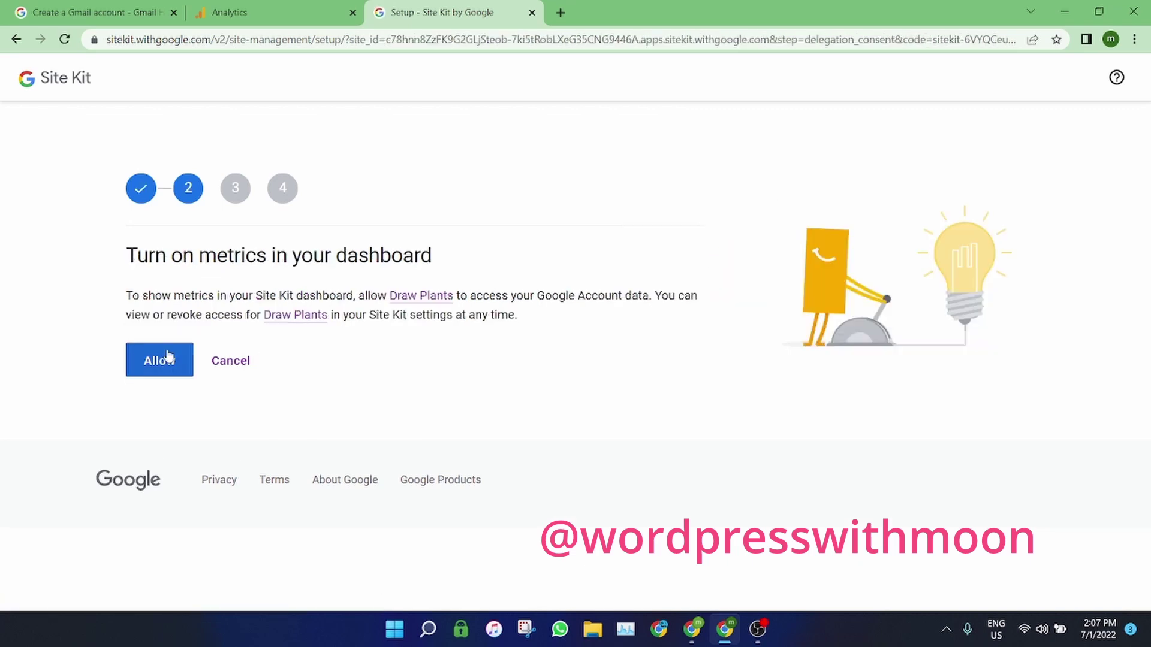
left_click(168, 358)
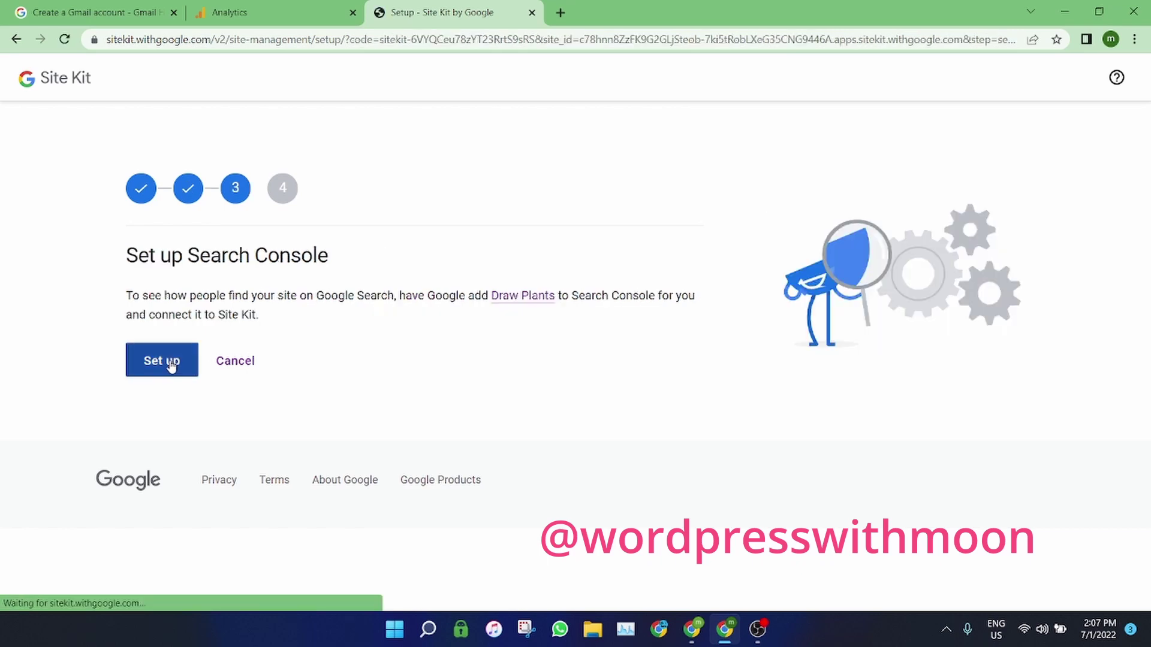
left_click(165, 366)
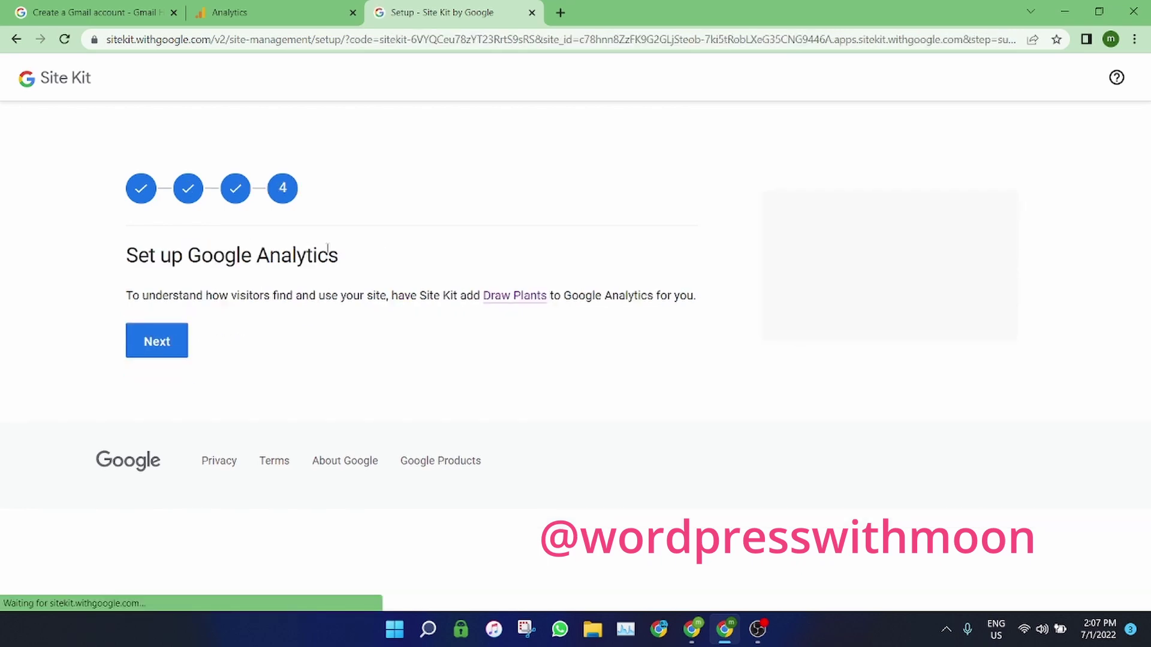
left_click(160, 341)
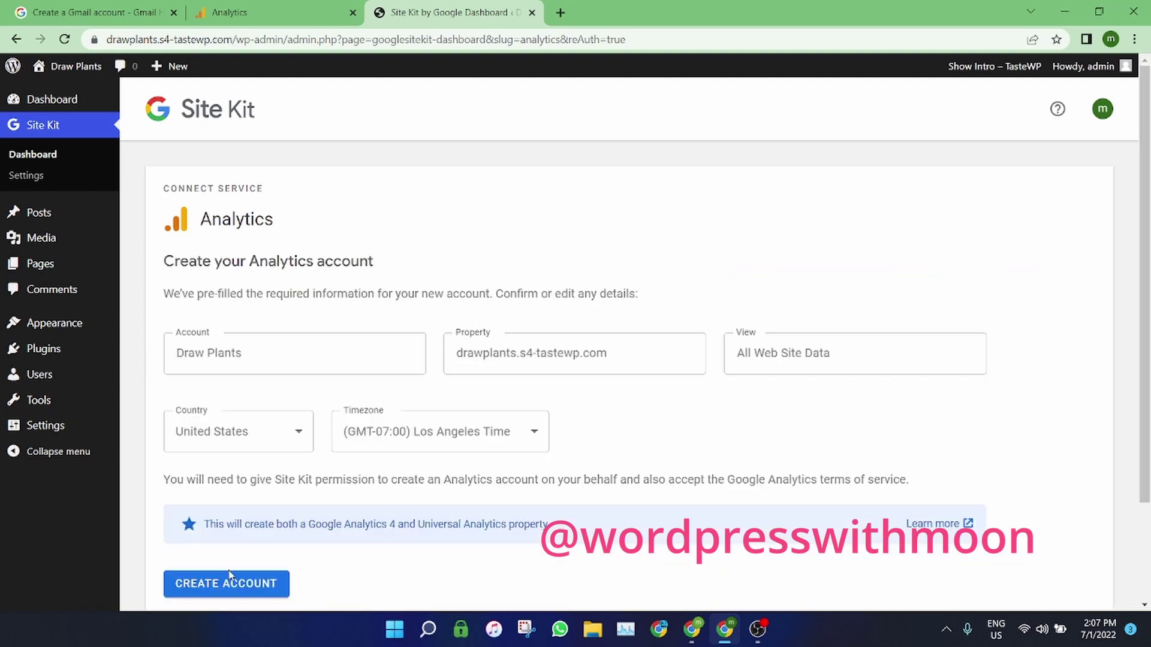
Create the Analytics account, allowing Site Kit to create accounts and edit management entities
left_click(234, 589)
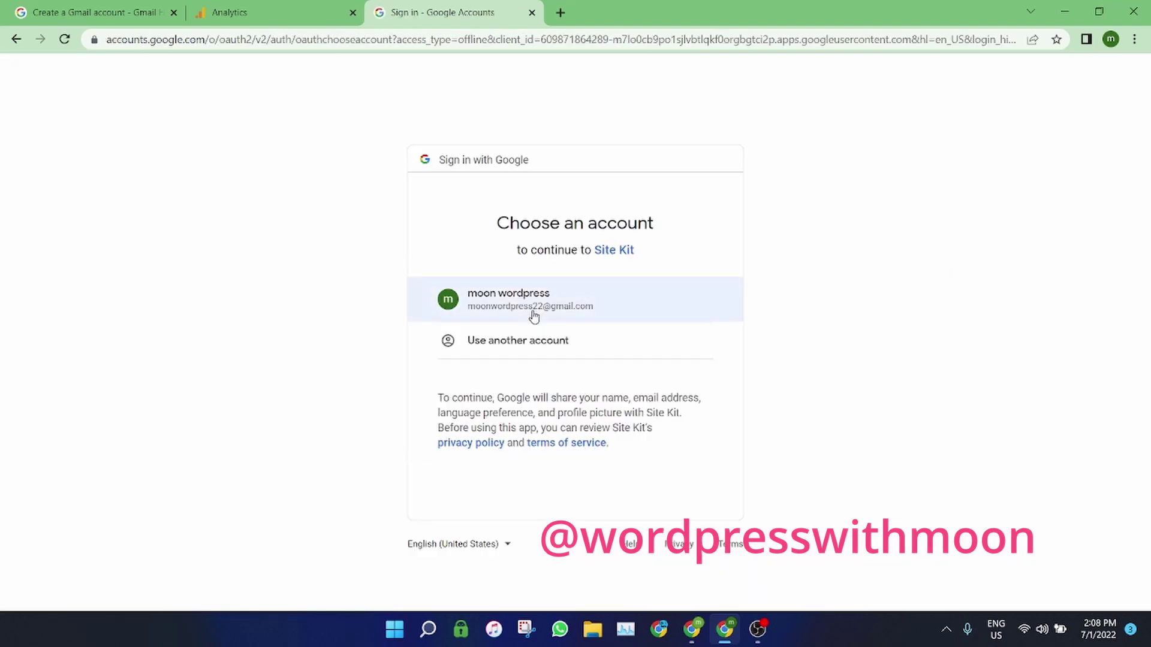
left_click(533, 314)
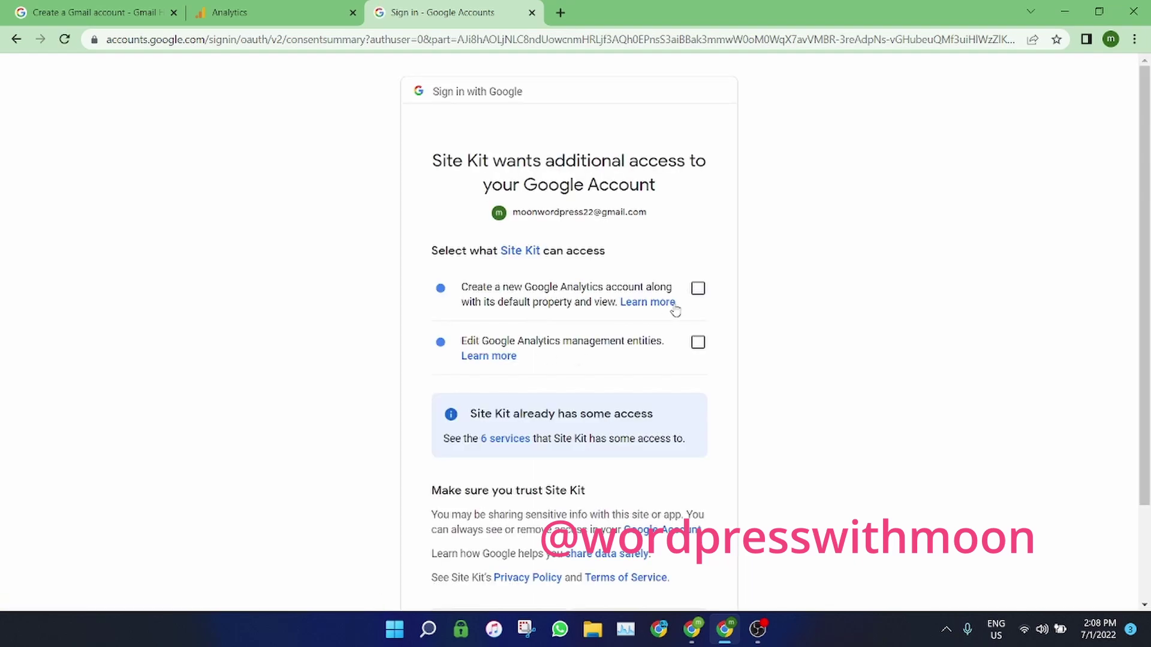
left_click(697, 289)
left_click(697, 339)
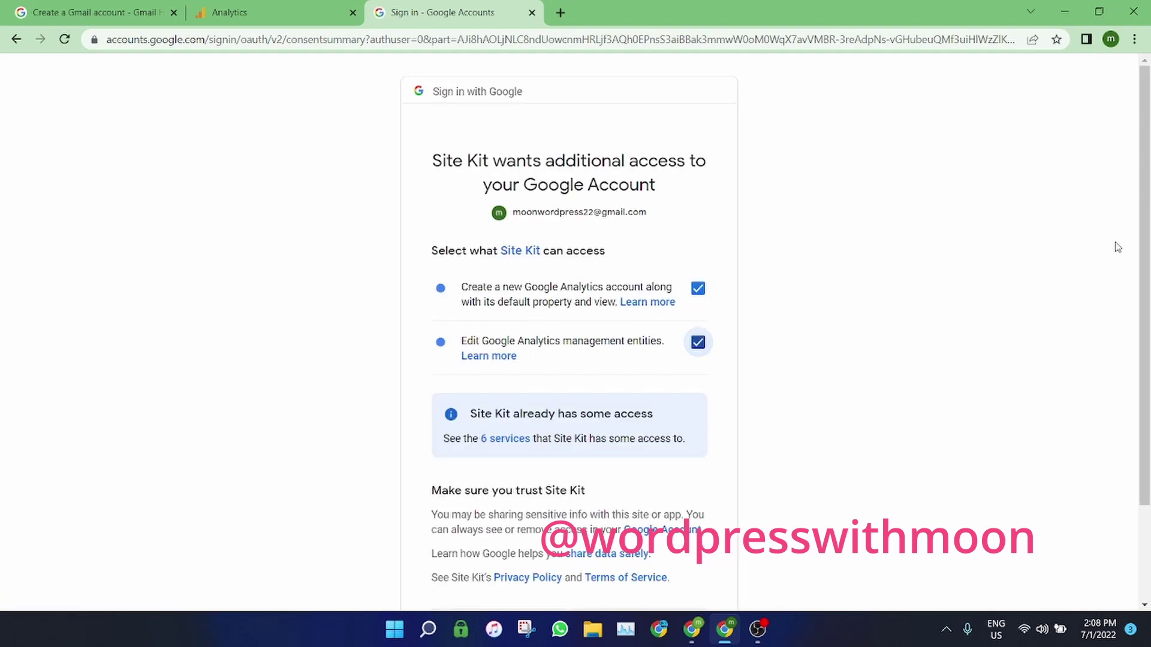
scroll(1145, 246, "down", 3)
left_click(647, 512)
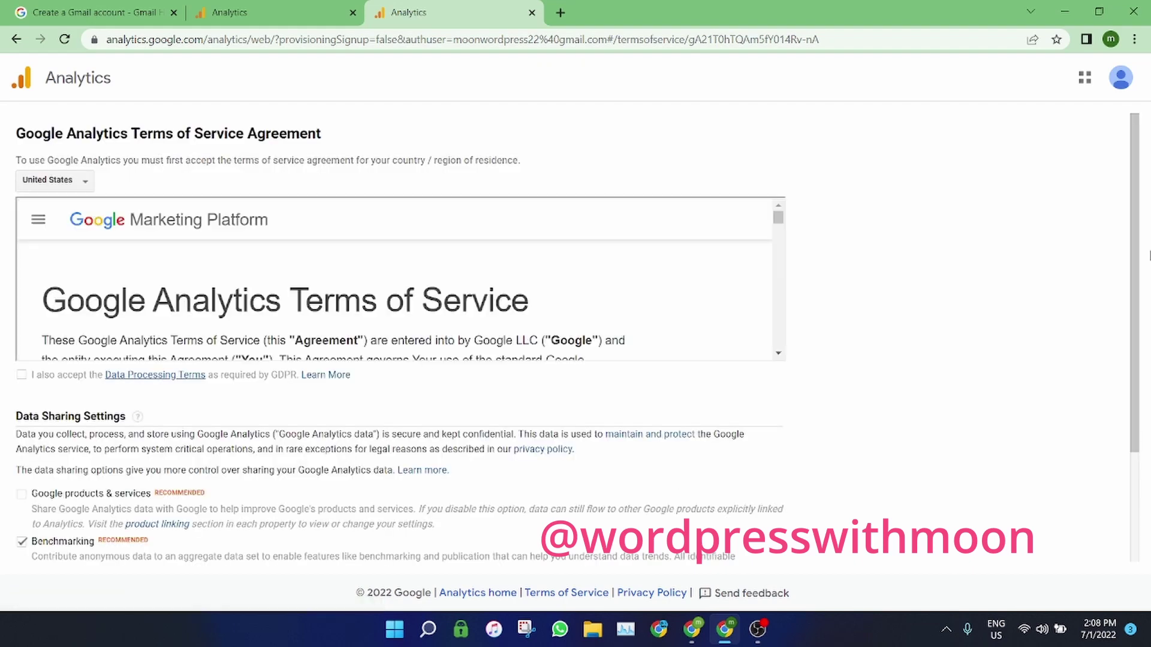
Scroll down the Google Analytics Terms of Service page to the I Accept button
scroll(1148, 441, "down", 3)
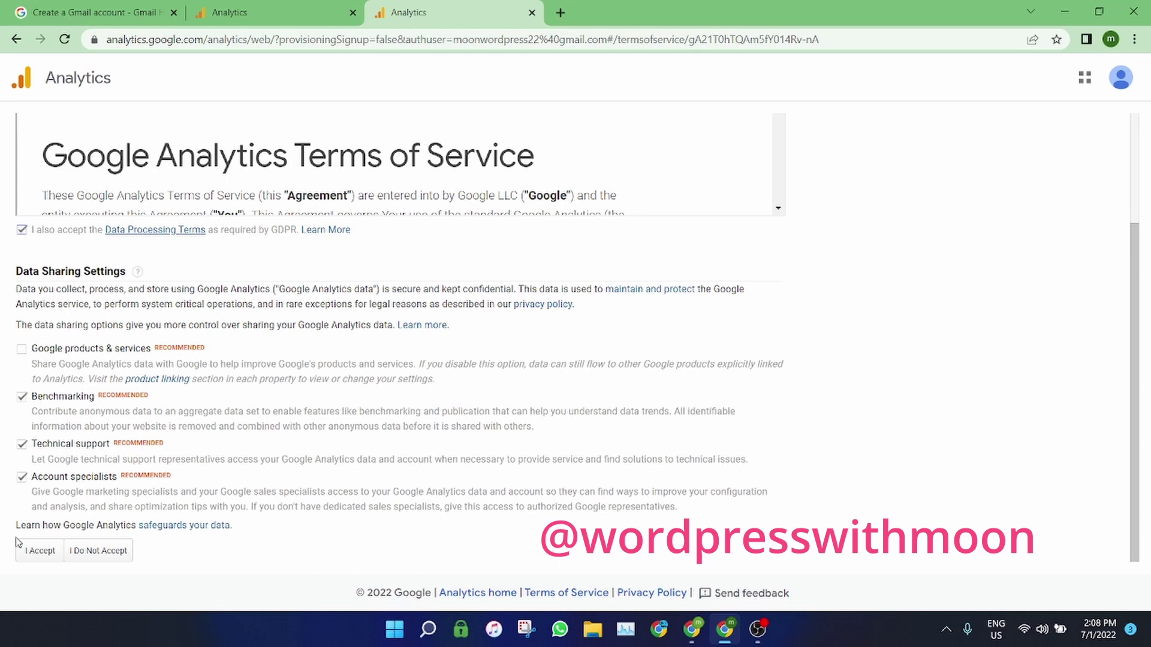
Accept the Analytics terms, go to the Site Kit dashboard, and dismiss both setup notices
left_click(33, 551)
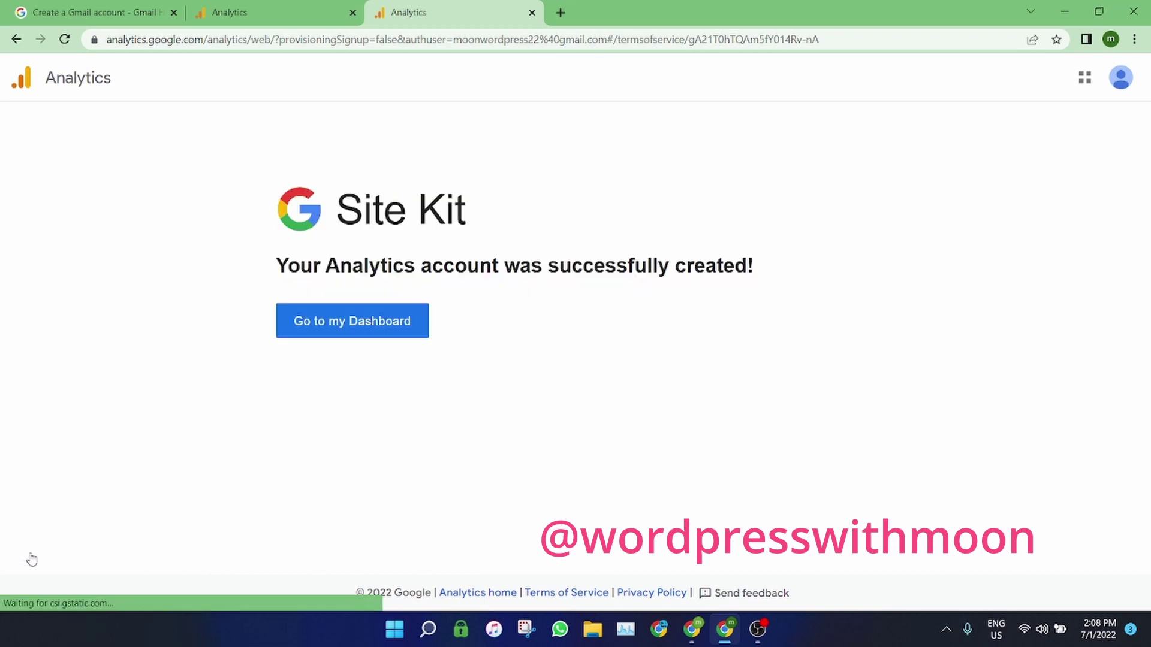
left_click(322, 319)
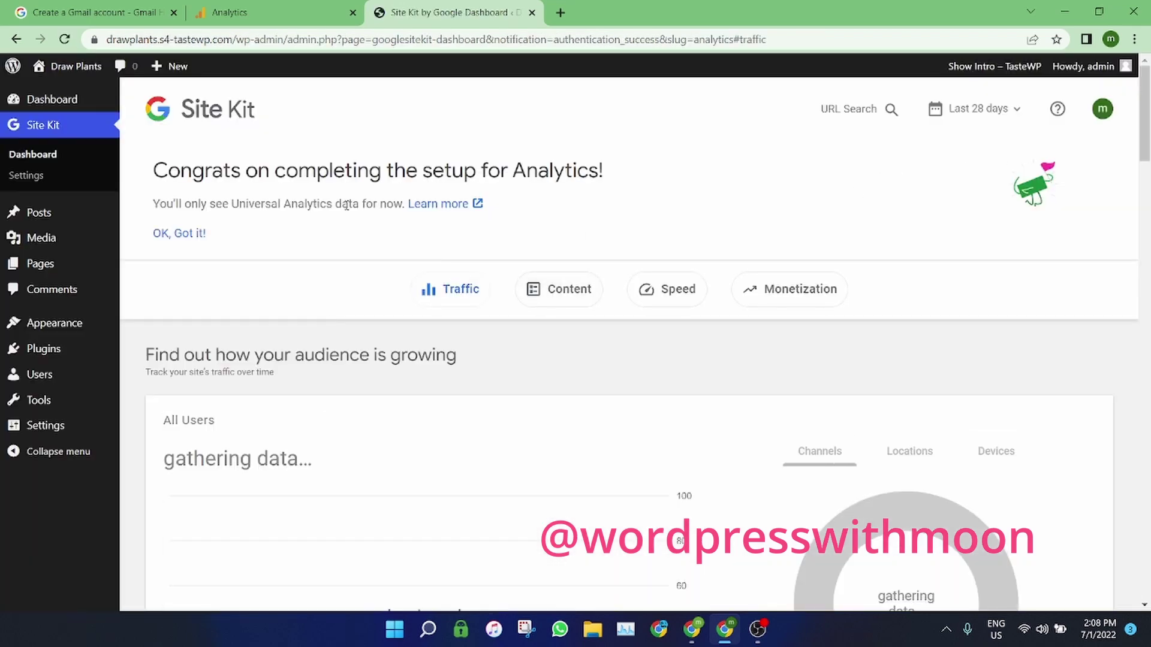
left_click(183, 241)
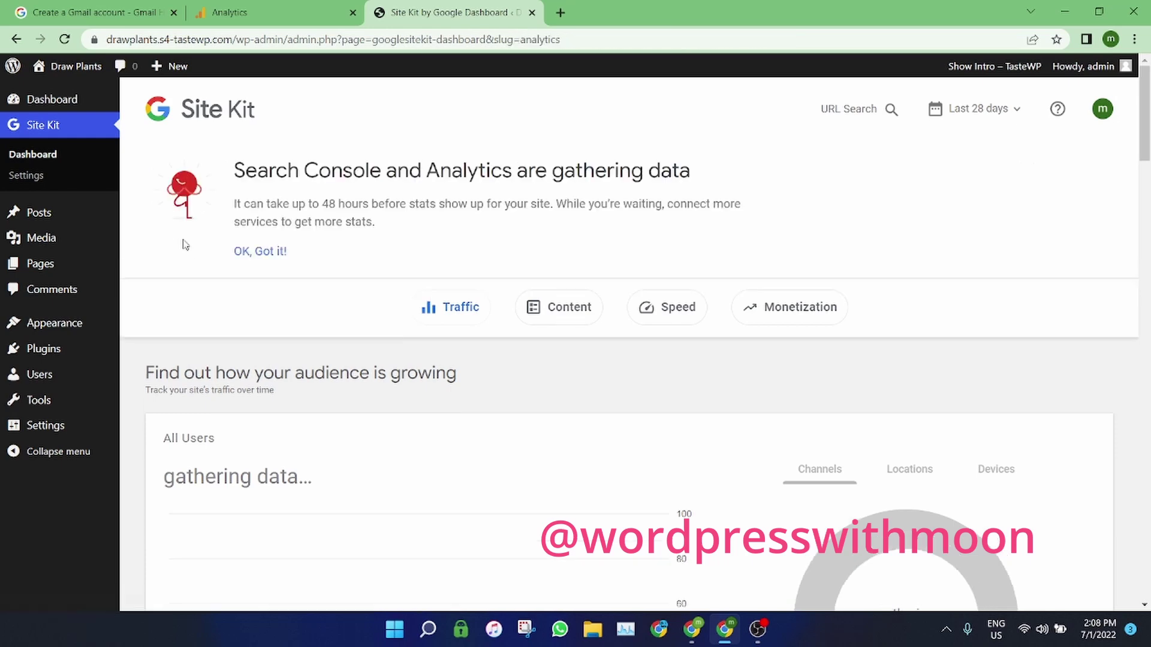
left_click(263, 255)
Scroll through the dashboard's traffic and content reports, briefly highlighting the AdSense text
scroll(1145, 135, "down", 3)
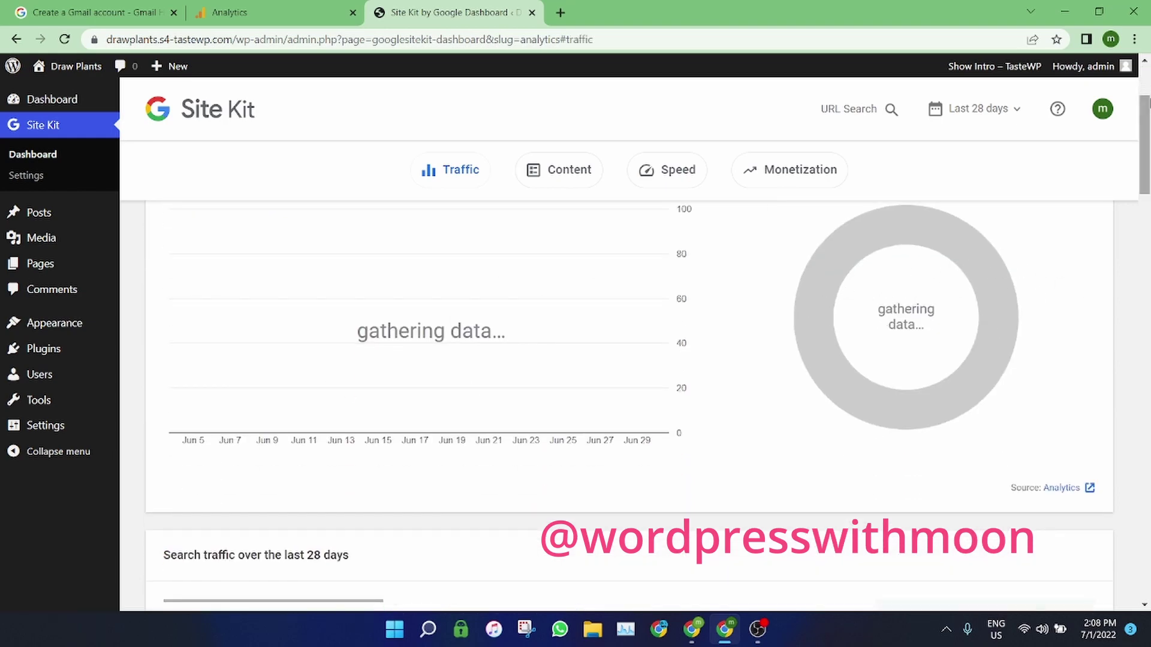
left_click_drag(1147, 115, 1149, 427)
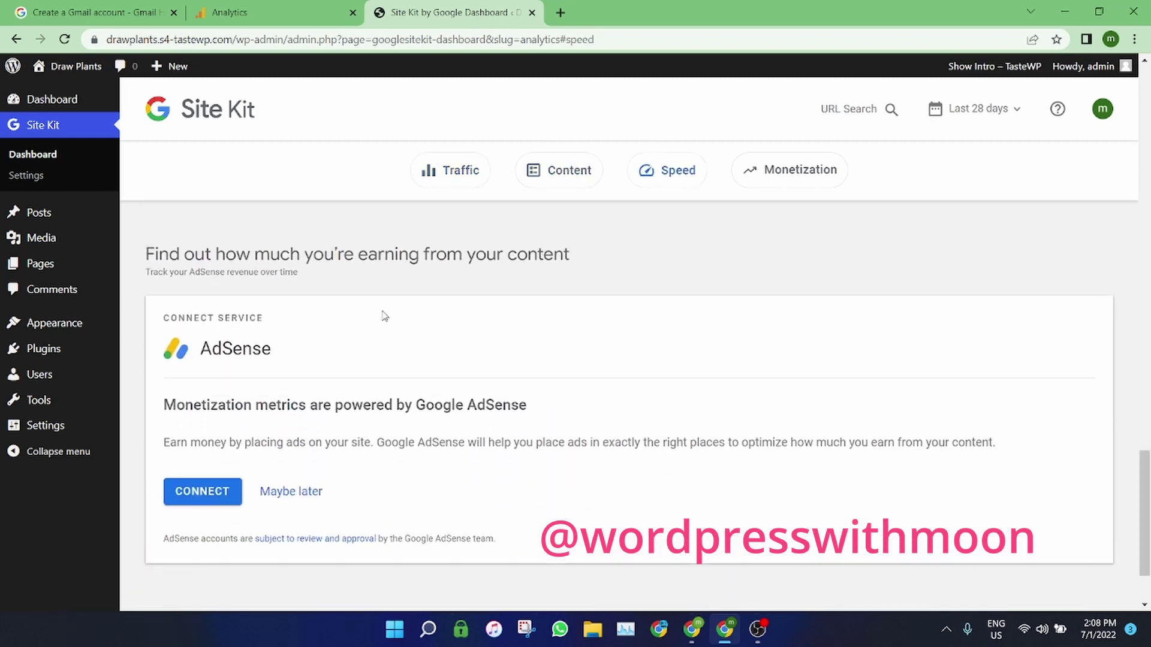
left_click_drag(203, 340, 310, 344)
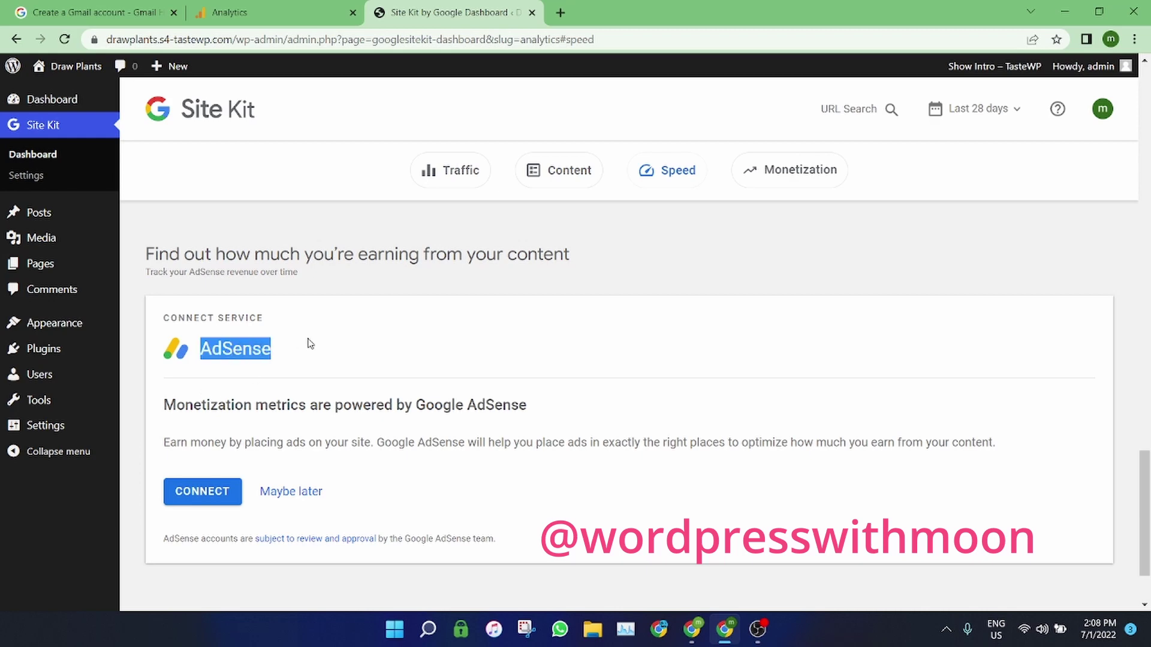
left_click(289, 346)
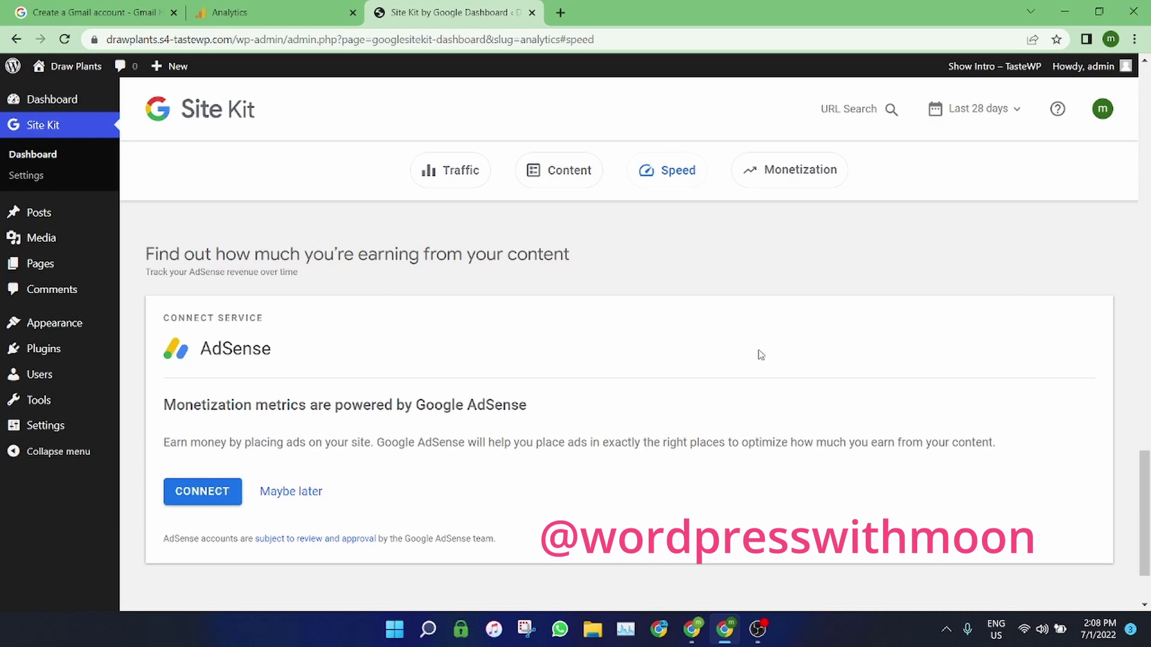
scroll(1148, 443, "up", 15)
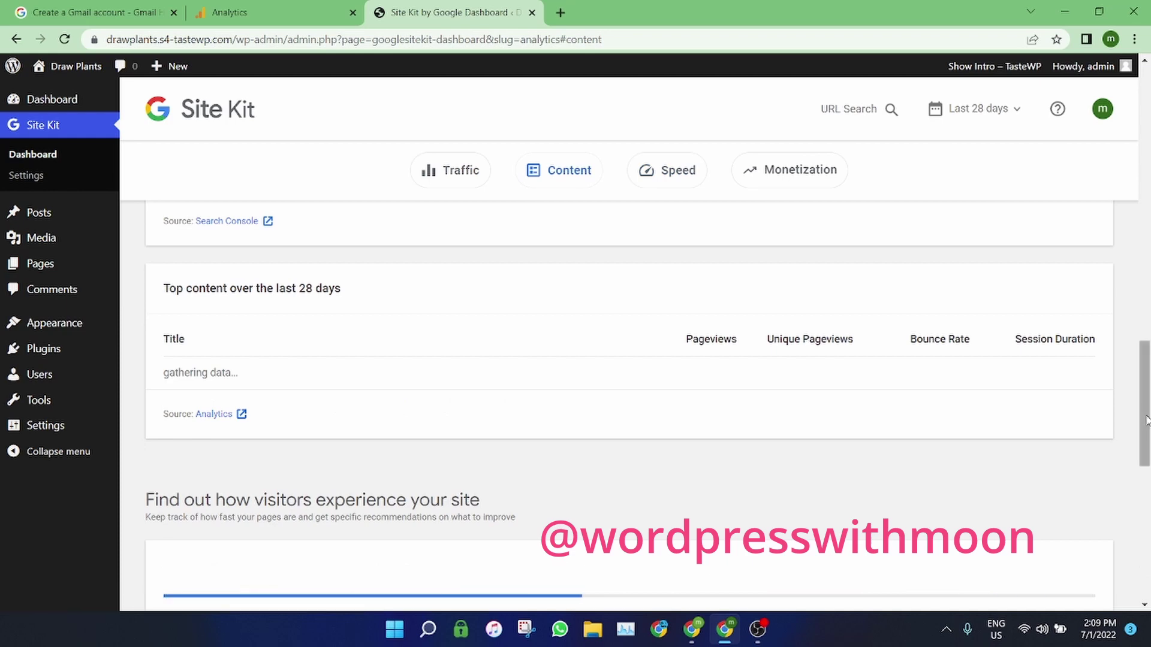
left_click_drag(1148, 365, 1148, 229)
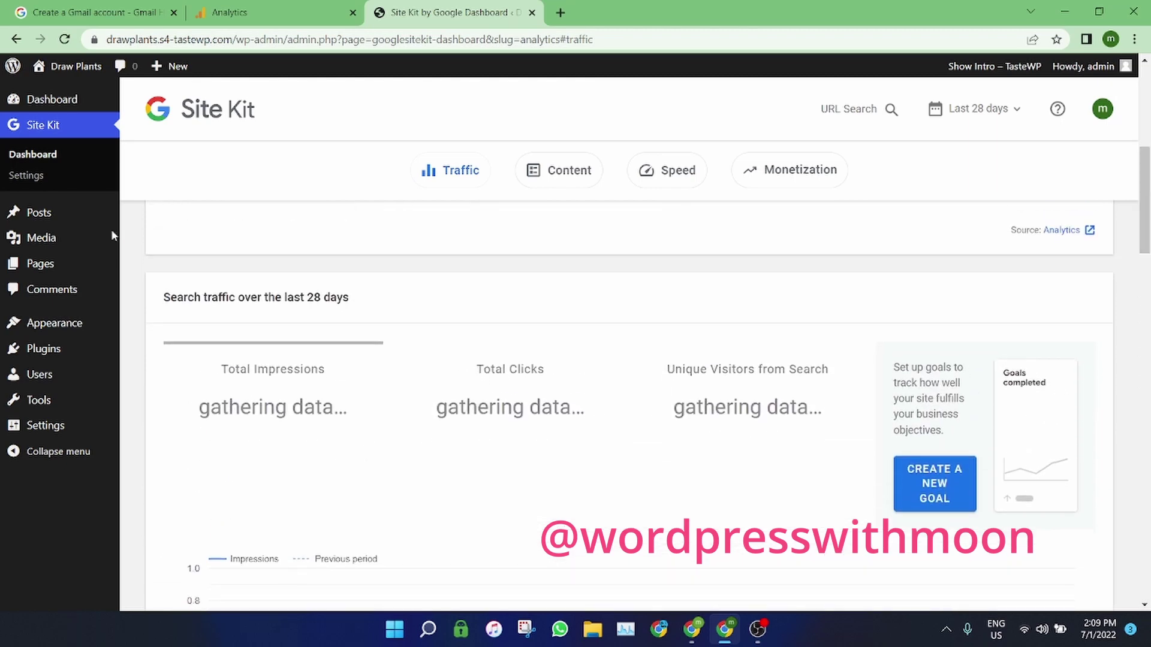
Open Site Kit Settings, cycle through Connect More Services and Admin Settings, and finish on Connected Services
left_click(48, 178)
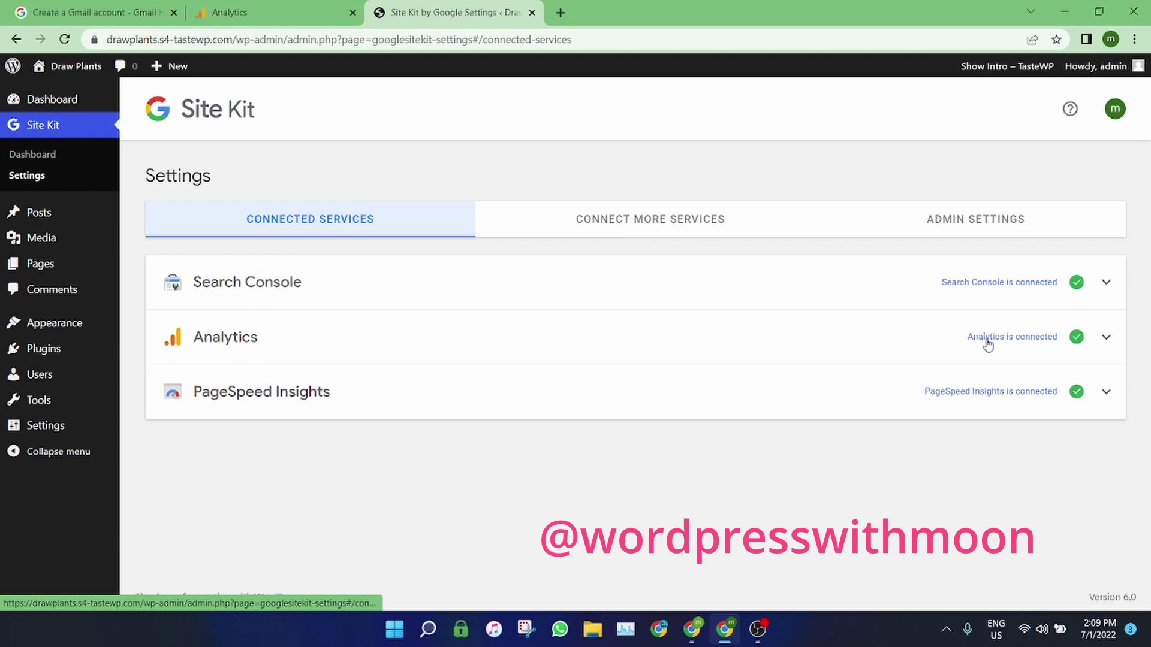
left_click(643, 214)
left_click(937, 219)
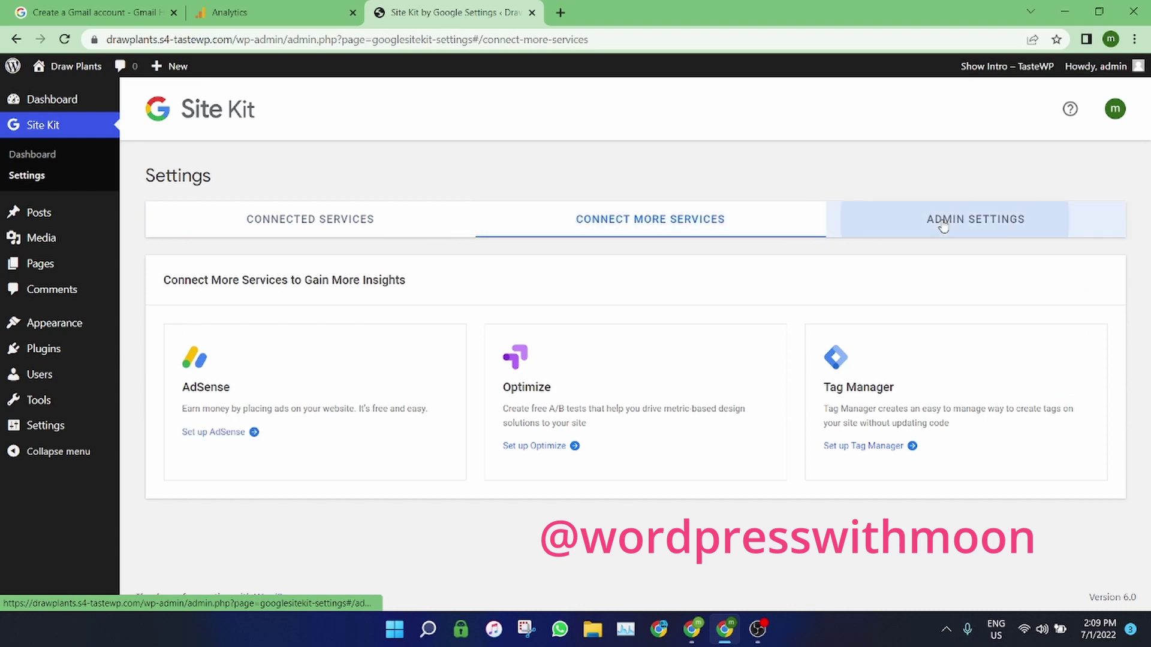
left_click(747, 220)
left_click(332, 234)
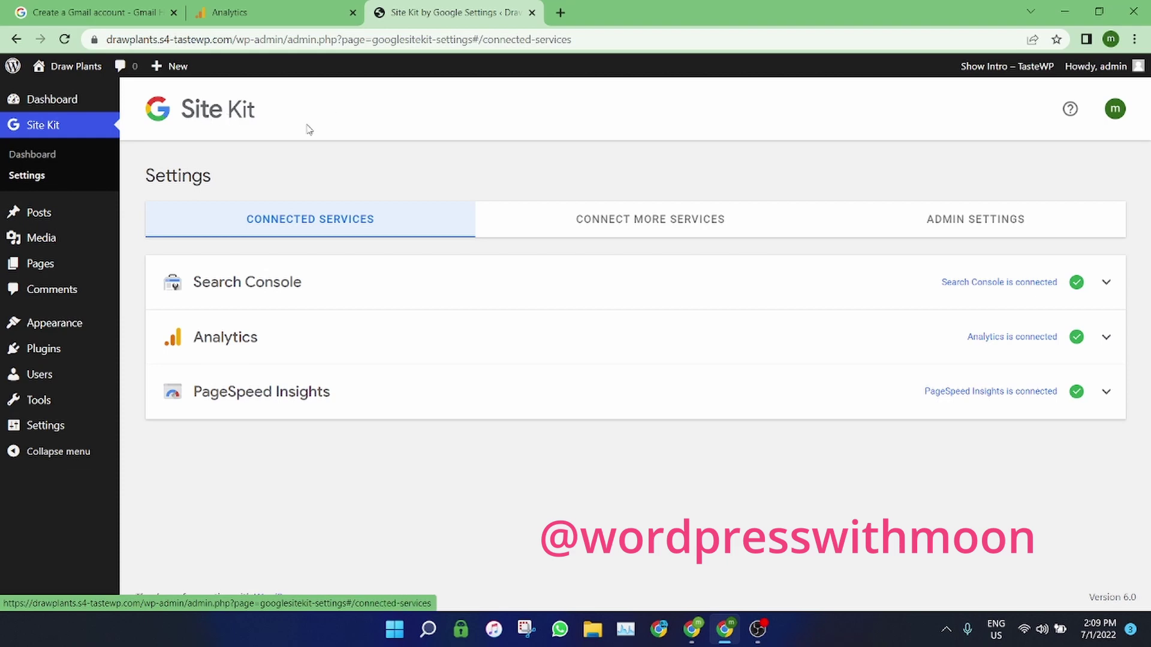
left_click(585, 218)
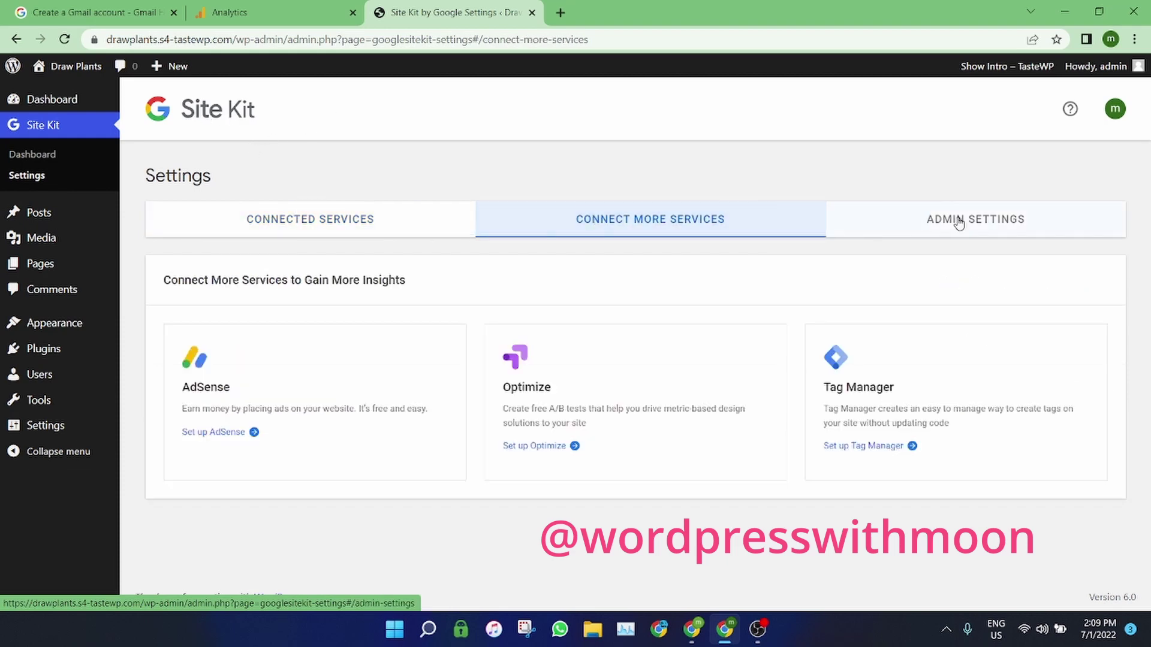
left_click(955, 219)
left_click(657, 208)
left_click(377, 231)
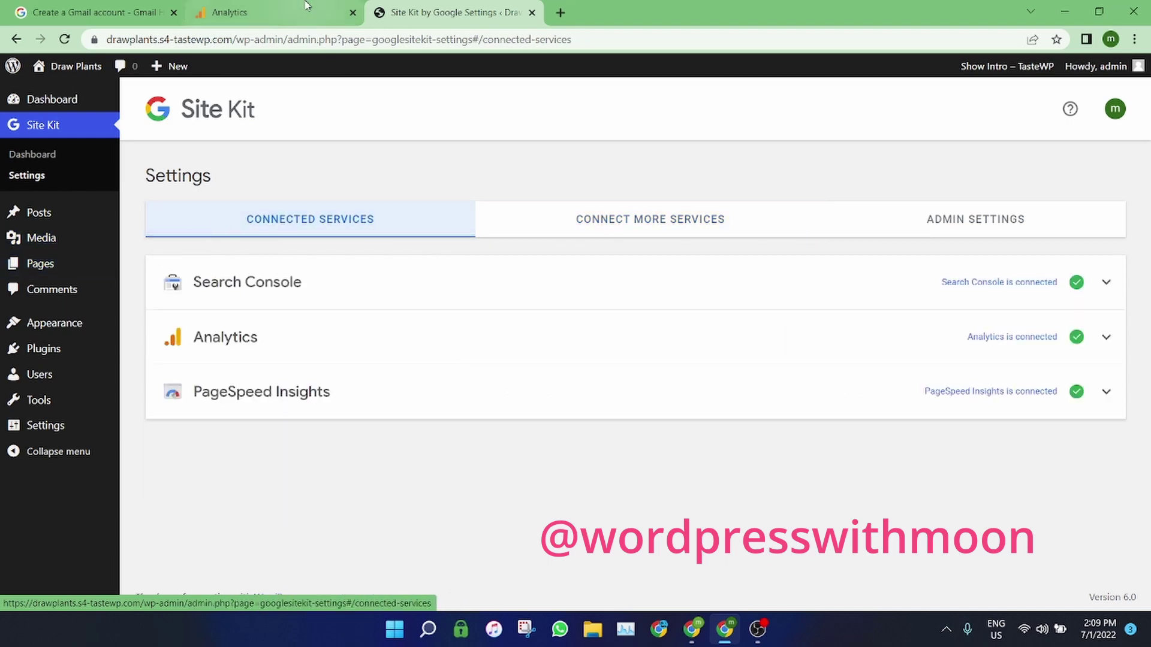
left_click(270, 12)
left_click(458, 6)
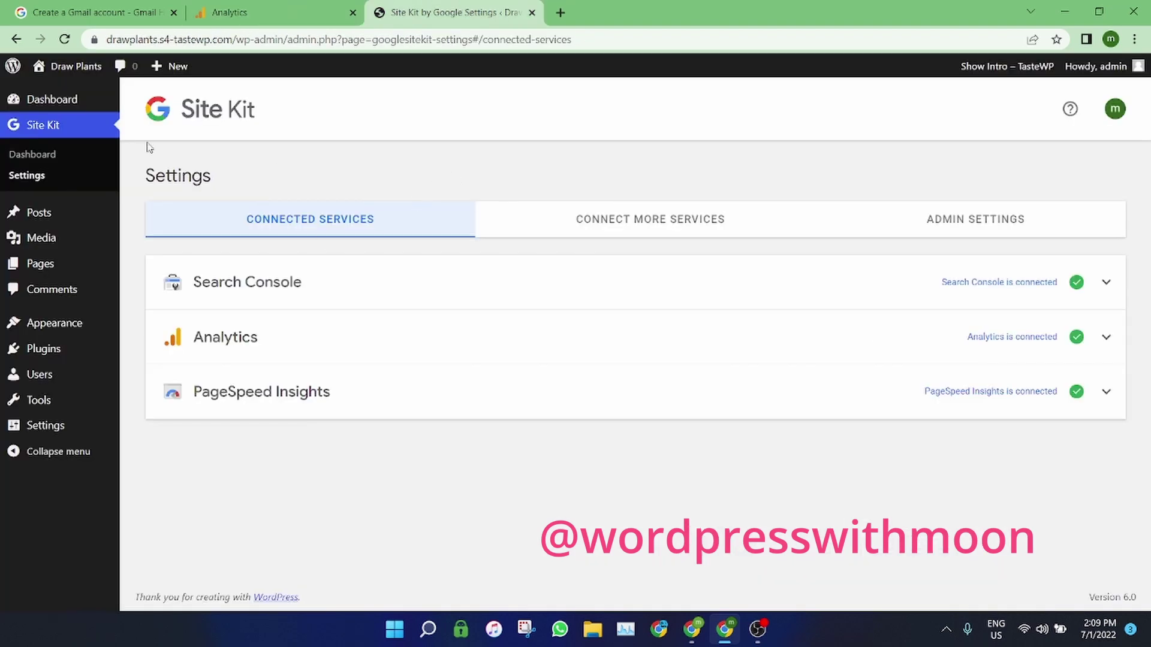
Open the Site Kit dashboard and look over the traffic-over-time chart
left_click(30, 154)
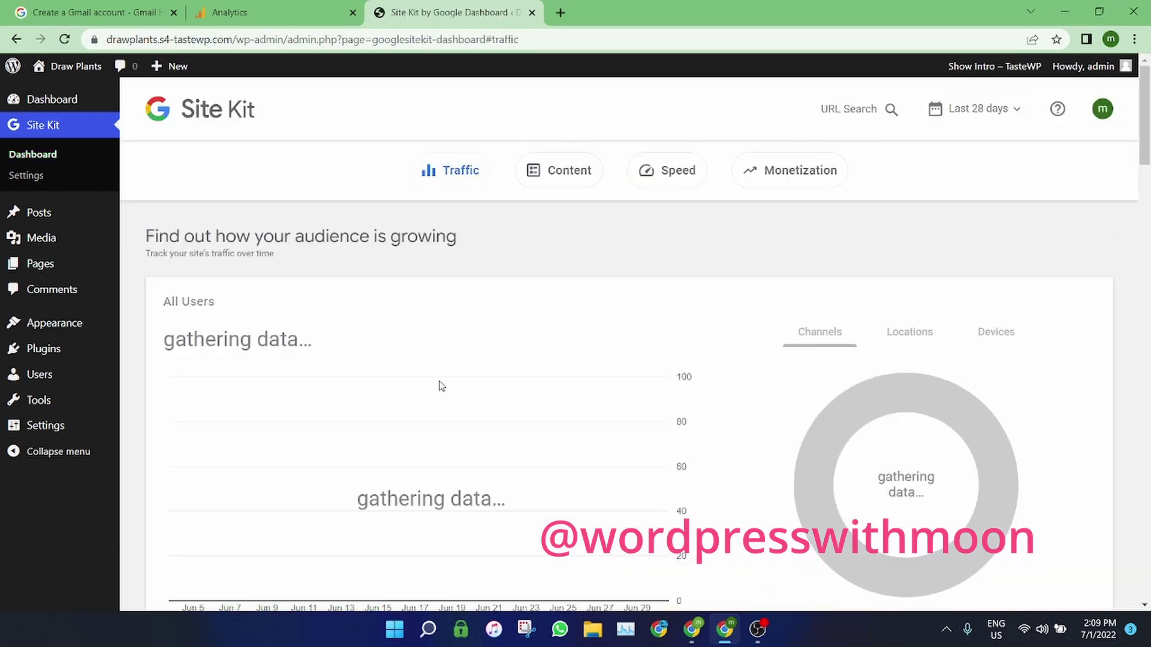
left_click_drag(259, 253, 293, 266)
left_click(925, 318)
left_click_drag(1147, 170, 1146, 312)
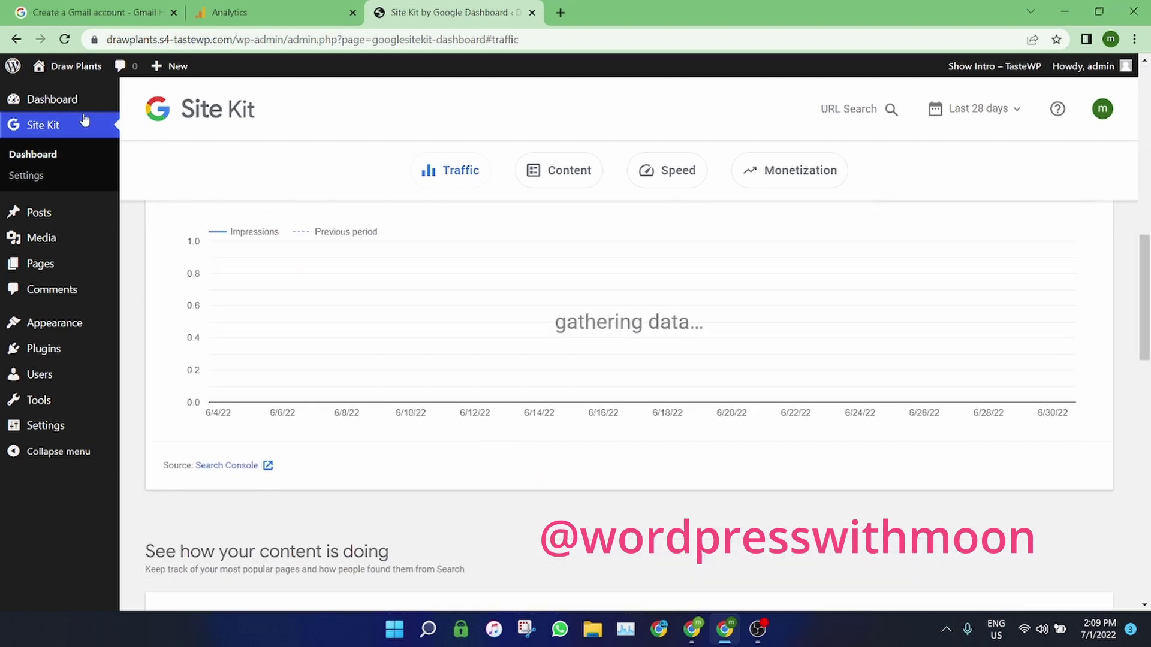
Visit the main WordPress dashboard, then return to Site Kit and scroll through its traffic section
left_click(43, 103)
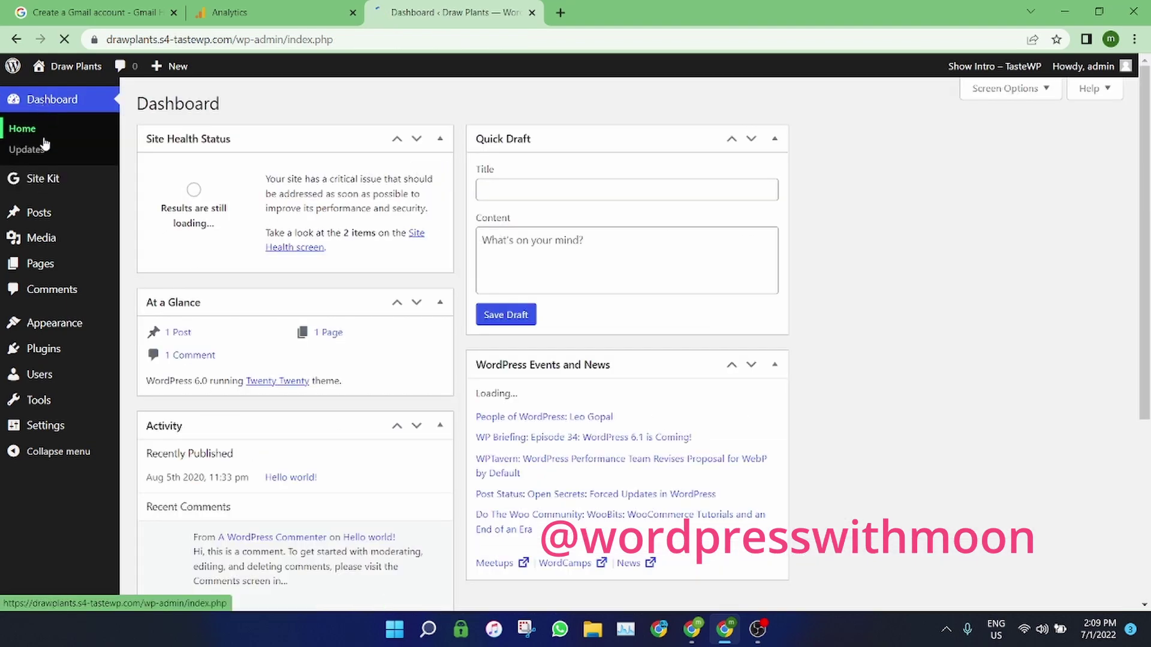
left_click(38, 178)
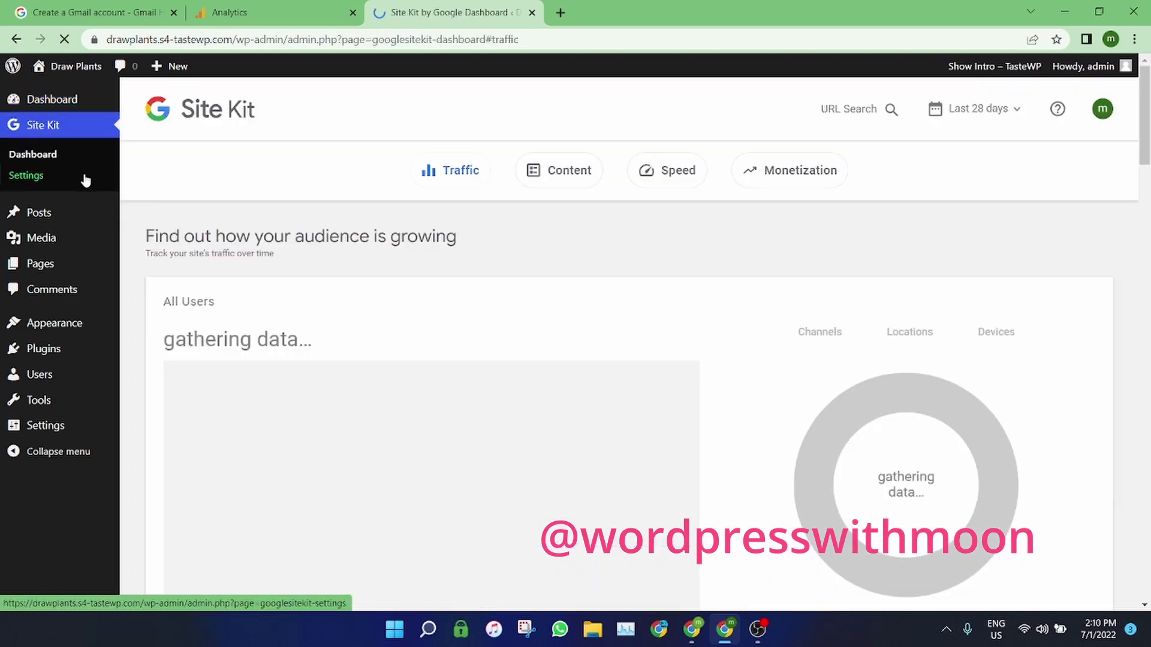
scroll(753, 282, "down", 15)
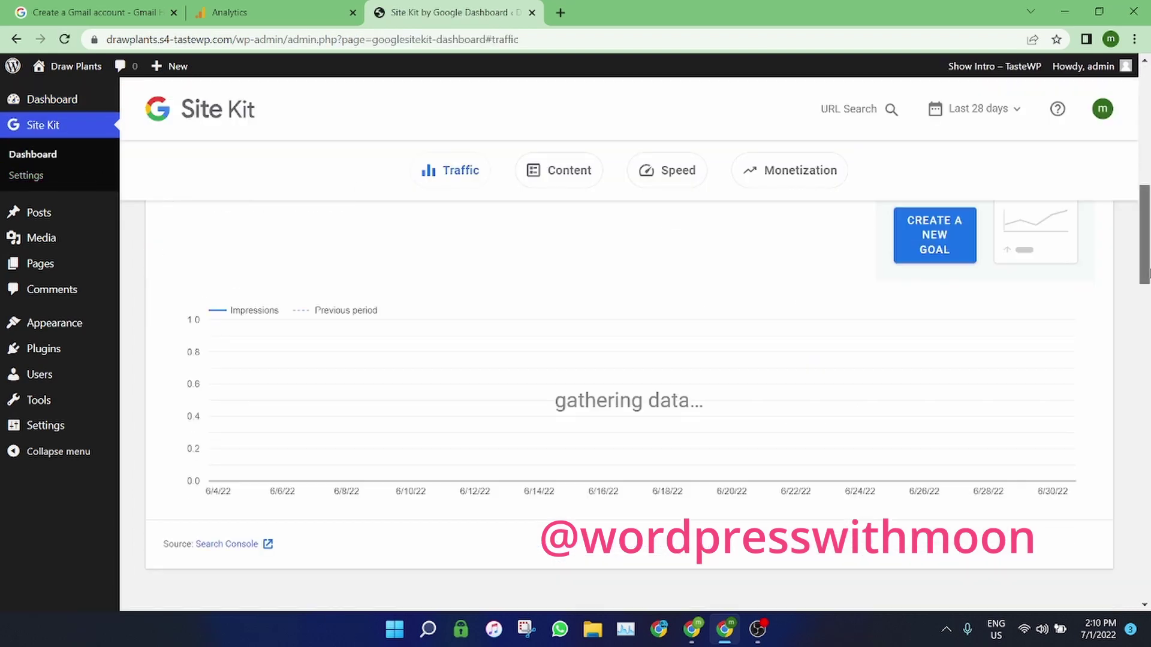
scroll(752, 282, "up", 5)
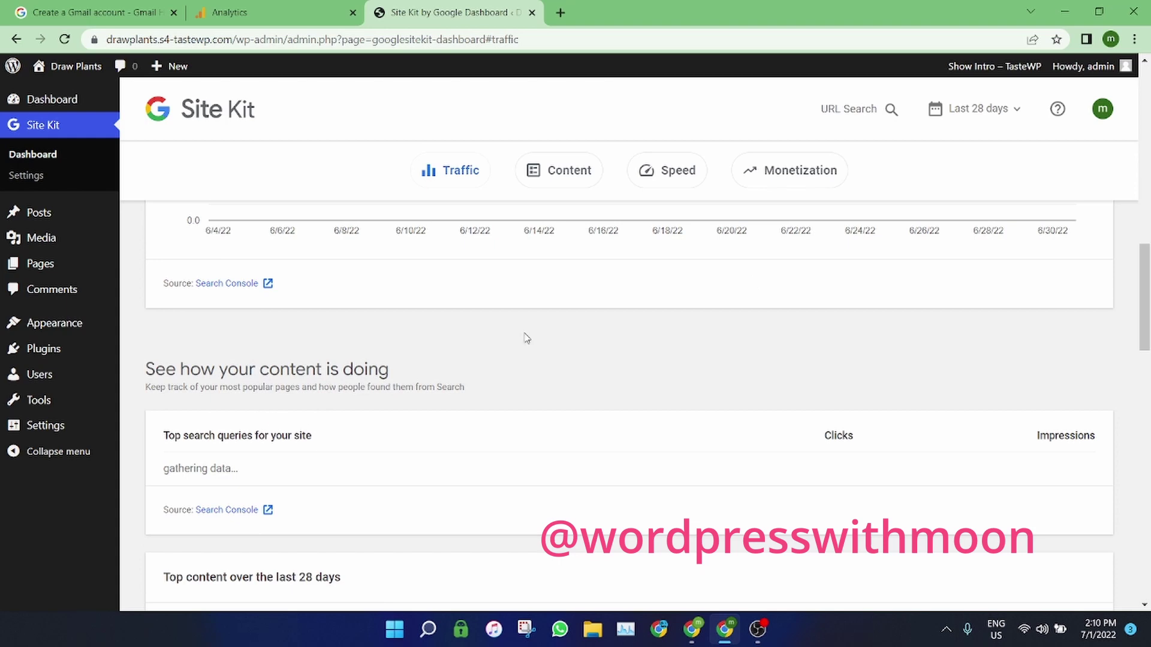
scroll(296, 392, "up", 2)
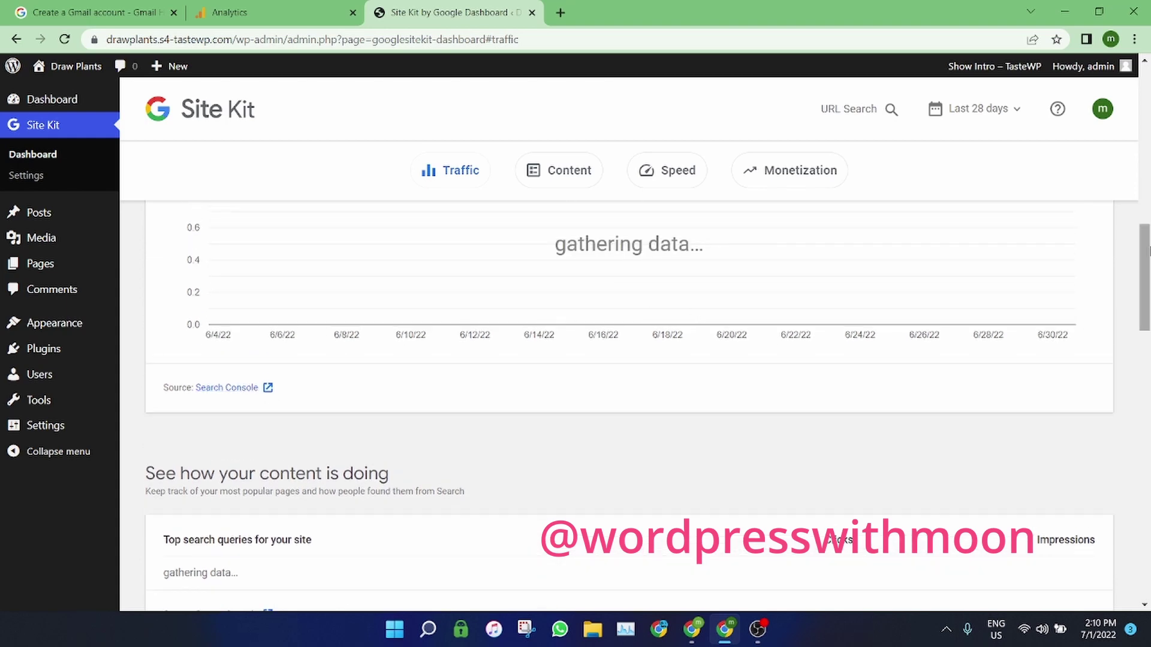
scroll(1146, 240, "up", 1)
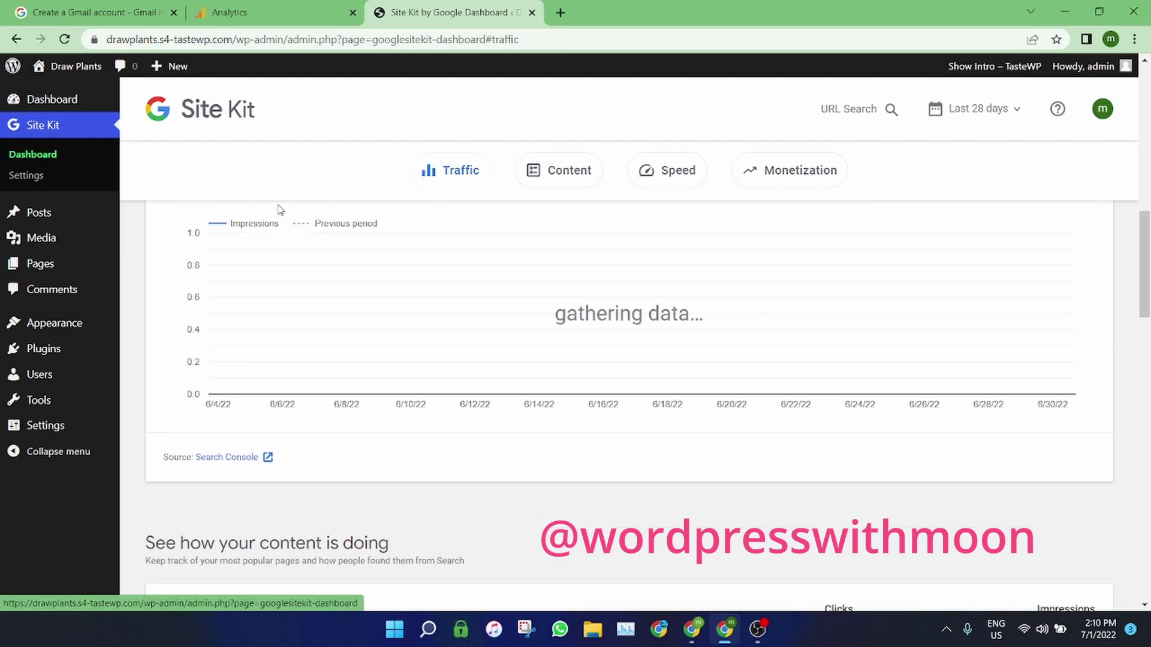
Jump through the Content, Speed and Monetization sections, highlighting the AdSense monetization heading
left_click(542, 179)
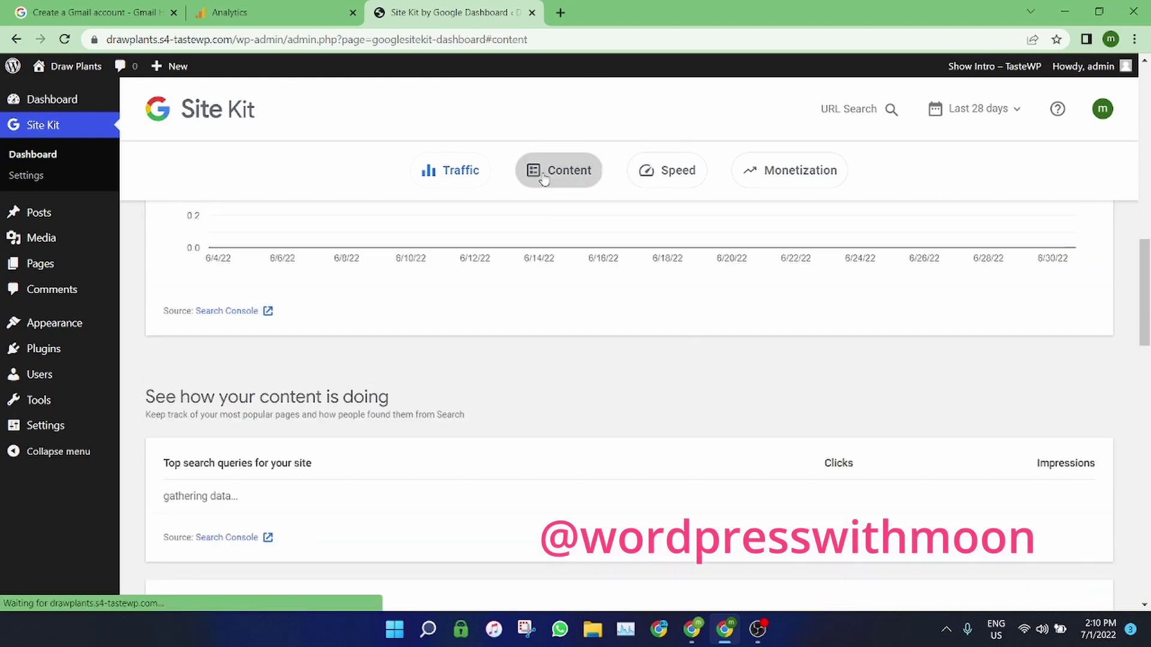
left_click(693, 170)
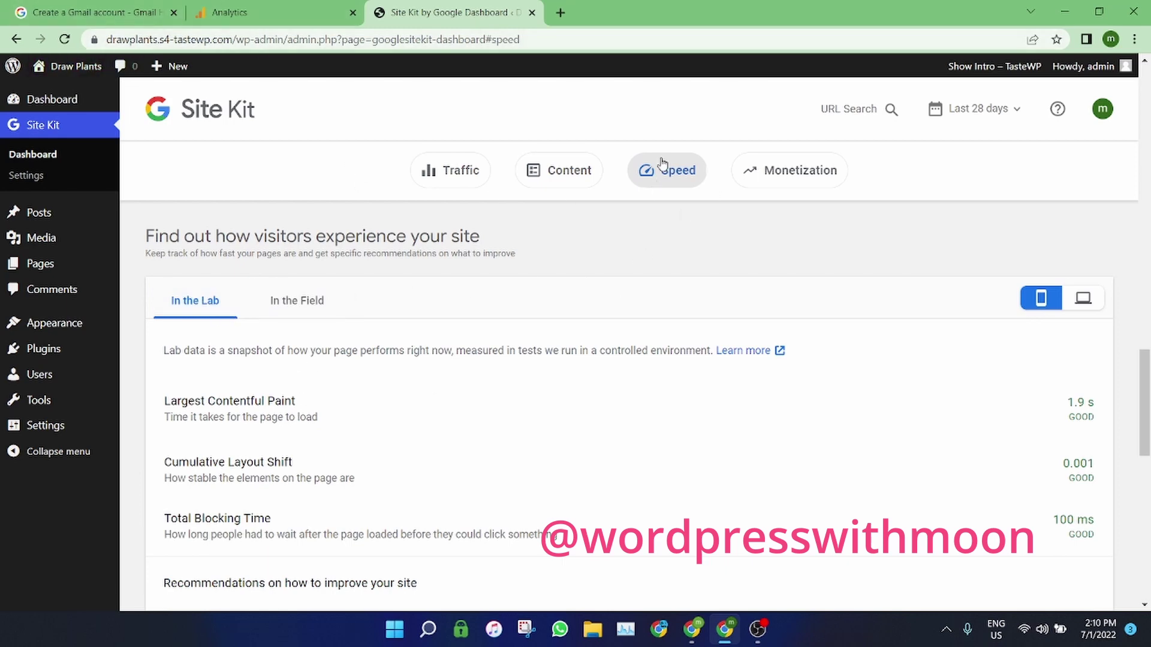
left_click(763, 170)
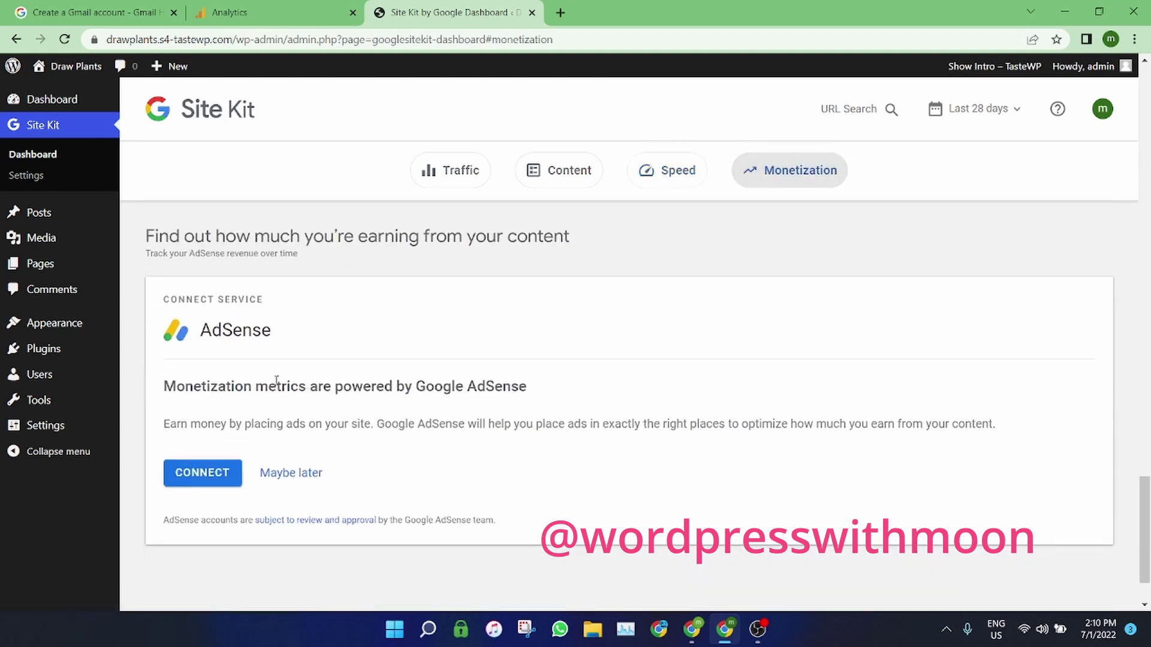
left_click_drag(202, 330, 307, 330)
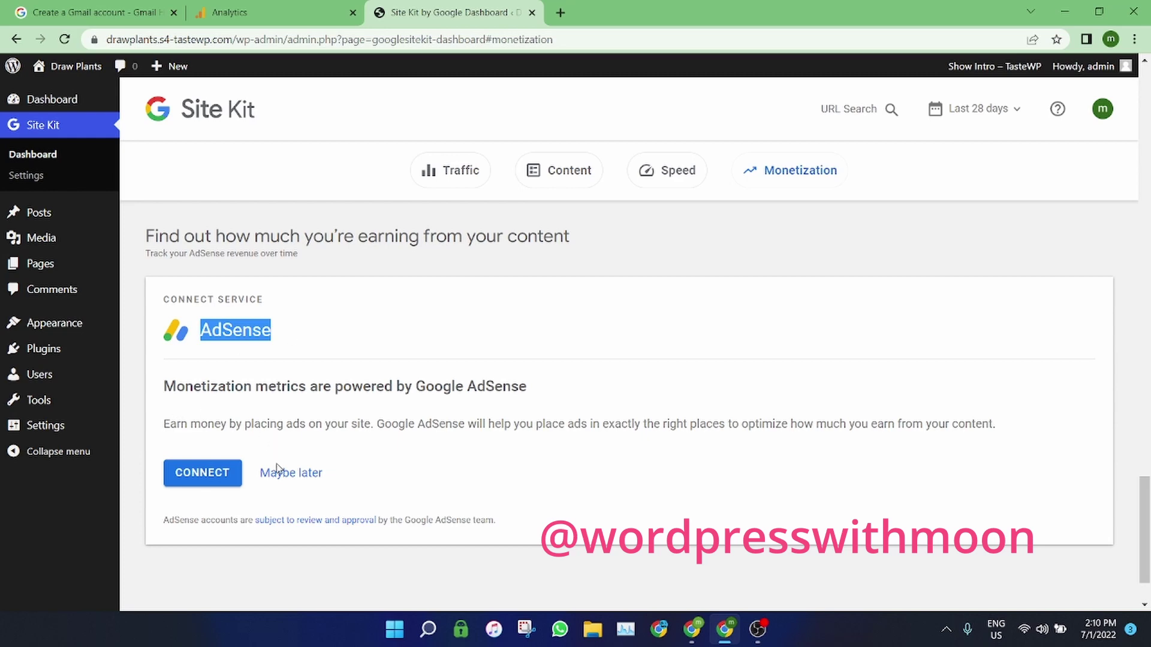
left_click_drag(163, 384, 535, 388)
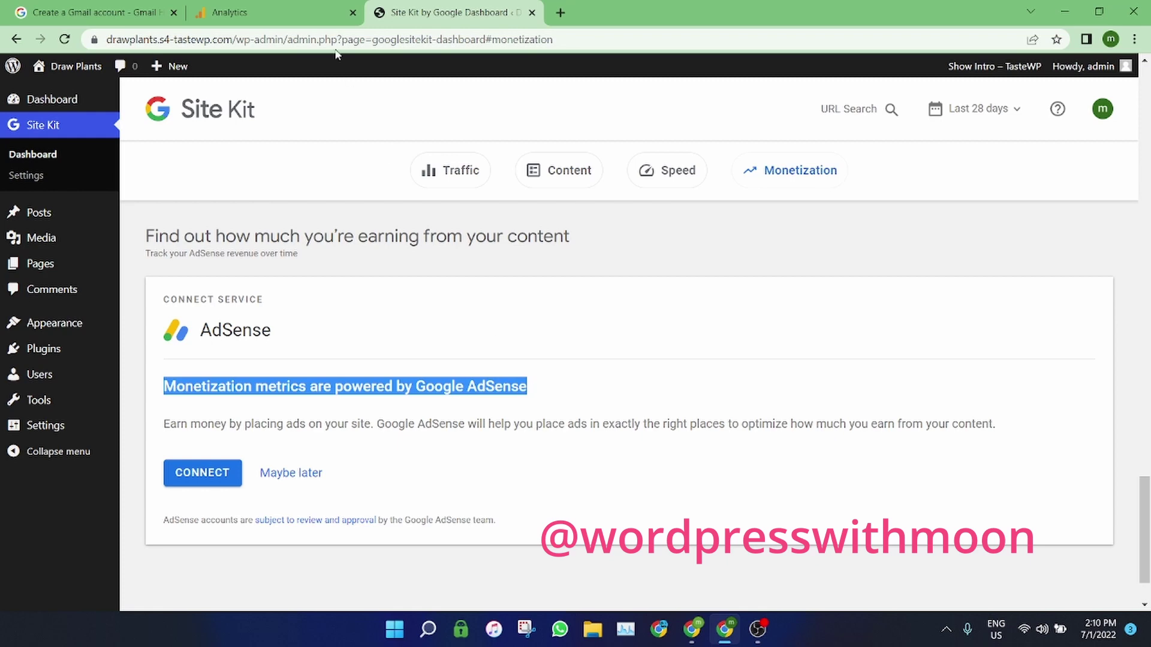
Bring the YouTube 'wordpress with moon' Videos page forward and select the channel name
left_click(692, 629)
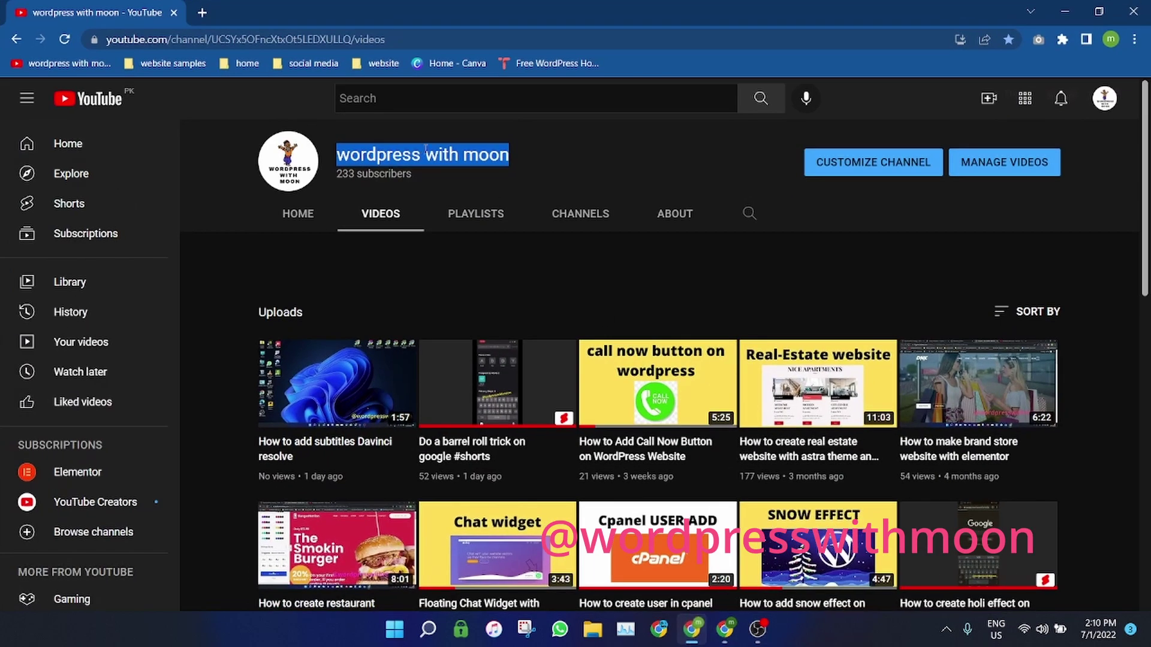
triple_click(432, 152)
left_click_drag(563, 160, 339, 161)
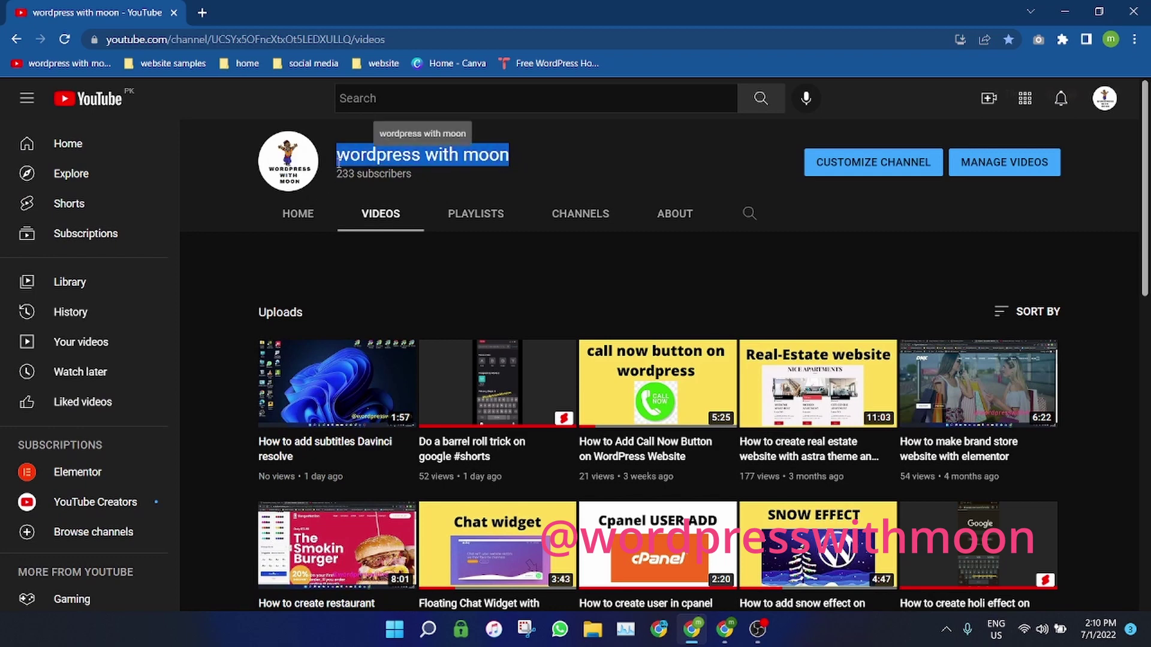